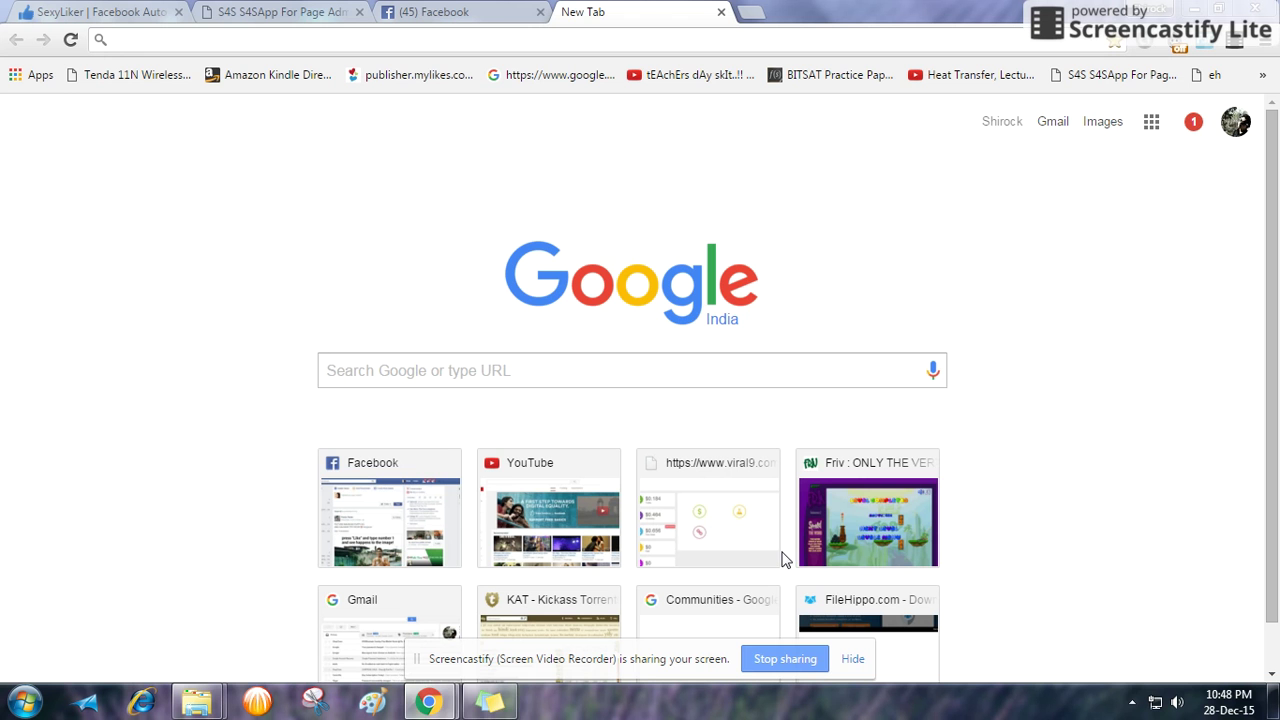
Step: Bring up Sticky Notes and delete 'EARN' so the first note reads 'HOW TO ACCEPT ALL REQUEST IN ONE CLICK'
click(489, 701)
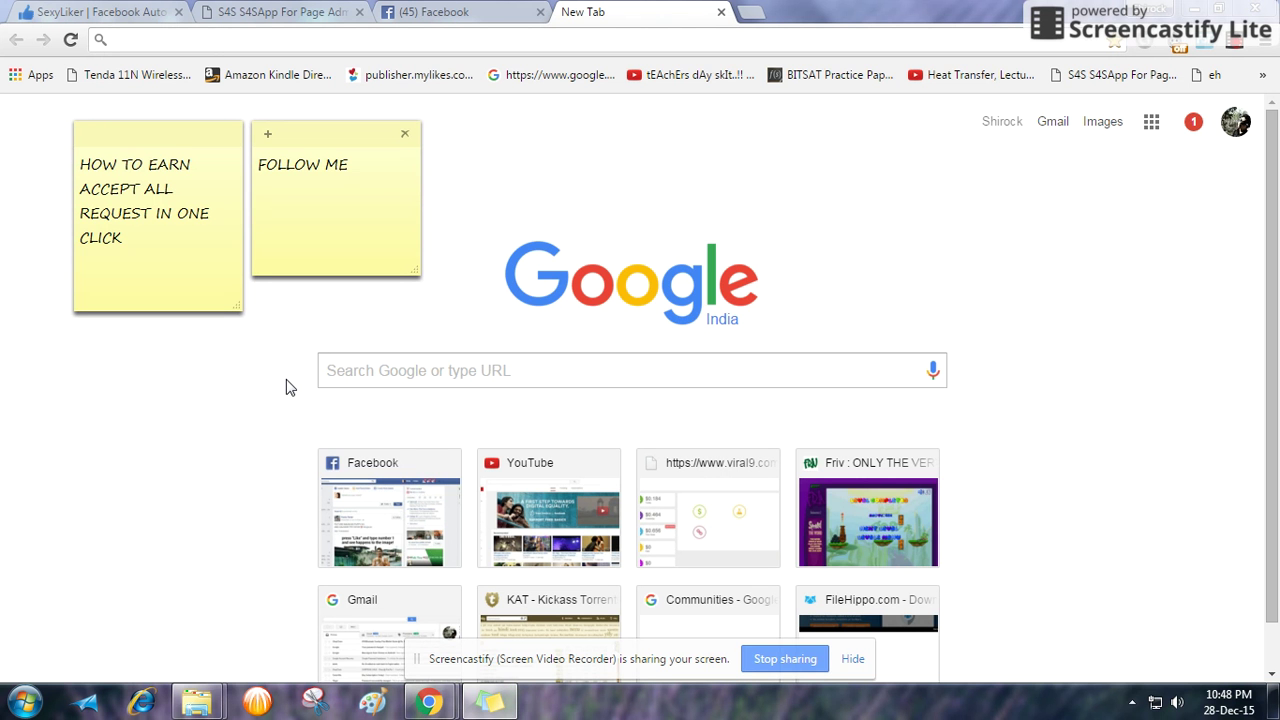
click(173, 166)
key(BackSpace)
key(BackSpace)
key(BackSpace)
key(BackSpace)
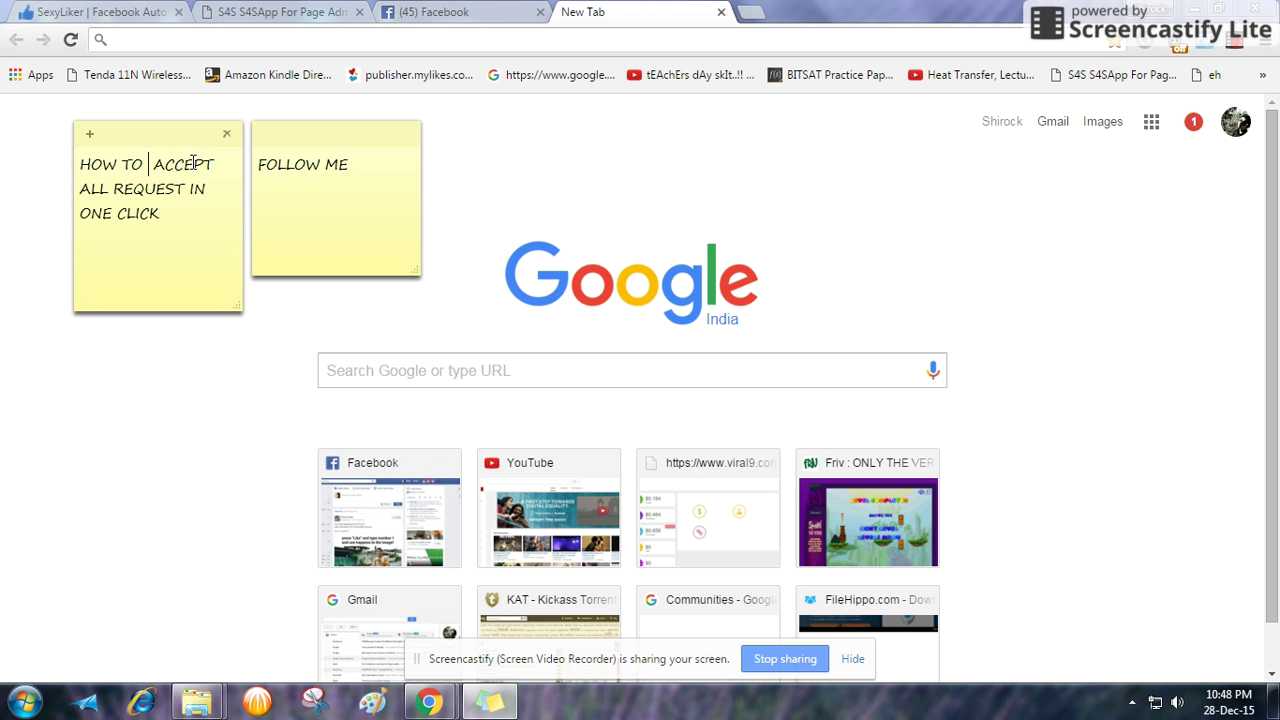
Step: Open Facebook's full Friend Requests page and scroll through the 37 pending requests
click(105, 10)
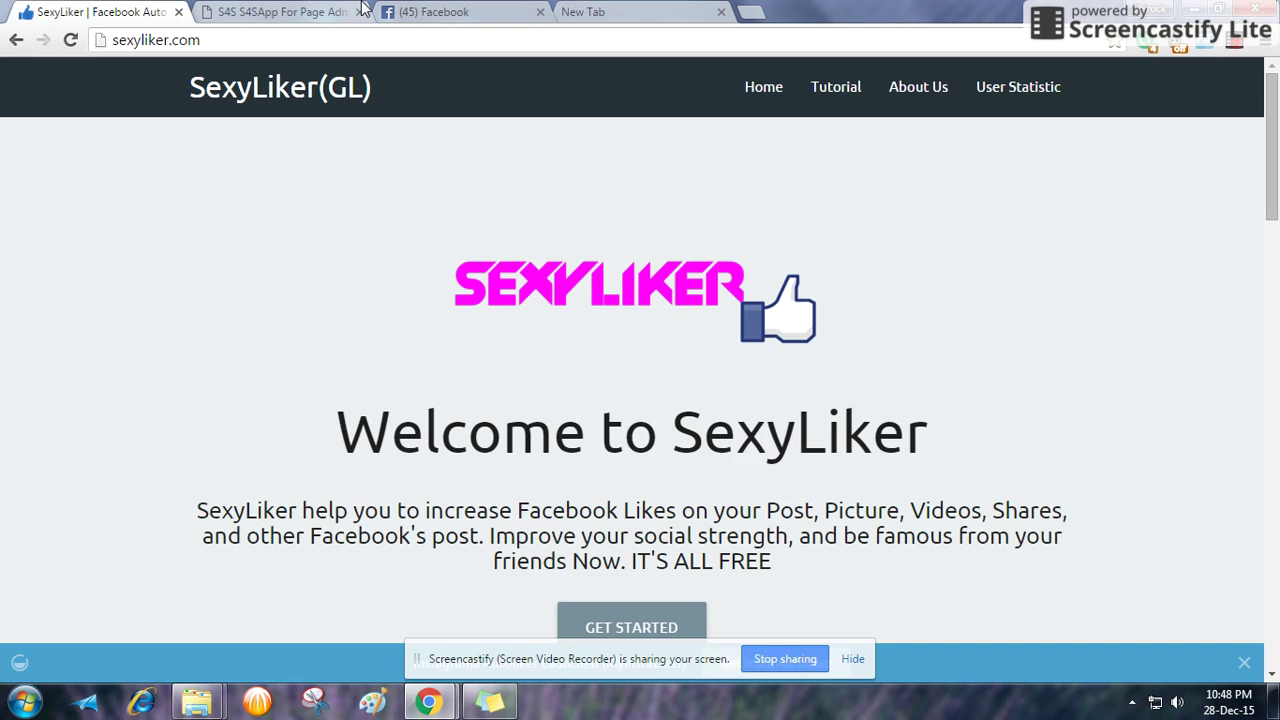
click(450, 10)
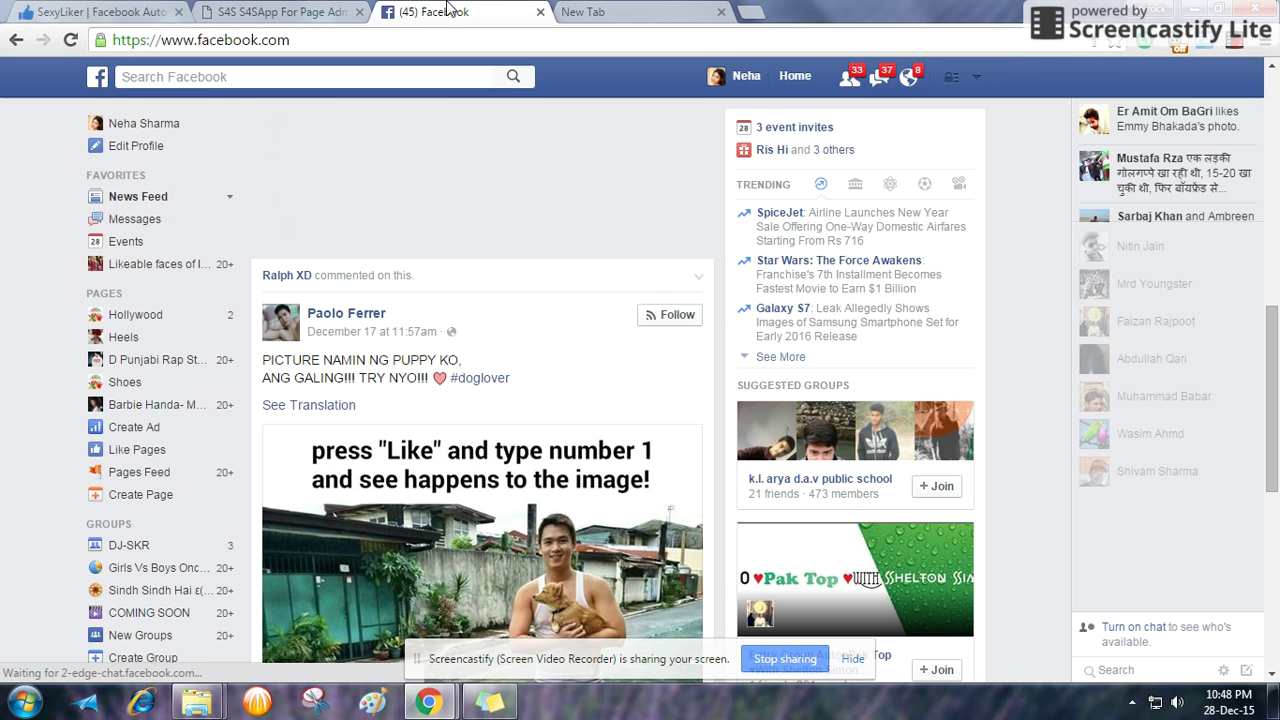
click(849, 77)
click(721, 612)
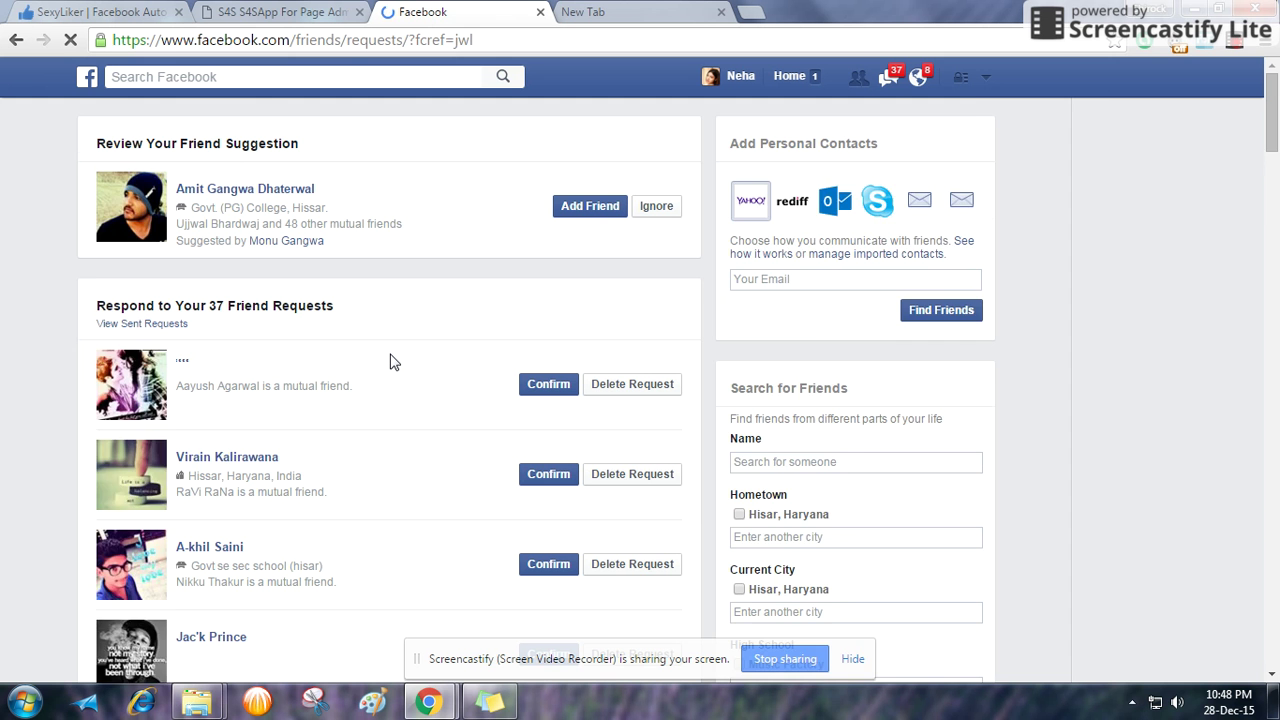
scroll(390, 362, down, 4)
scroll(390, 362, down, 5)
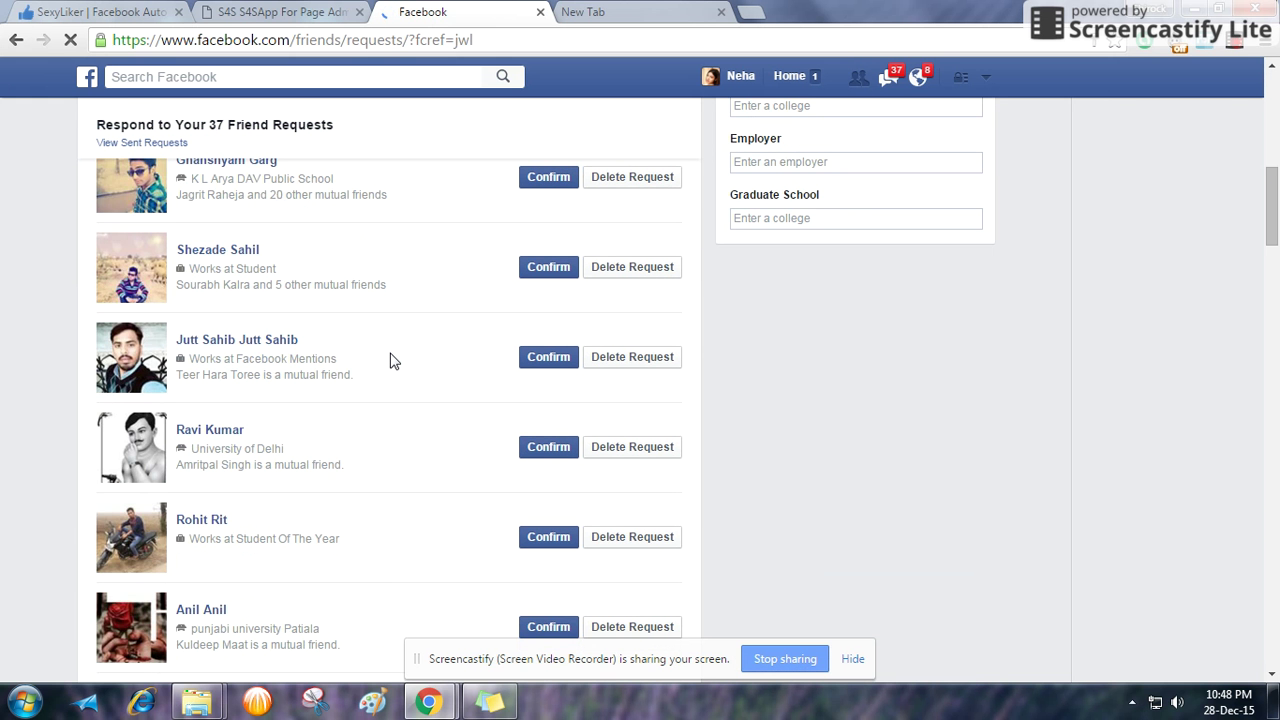
scroll(390, 362, up, 8)
scroll(390, 362, up, 1)
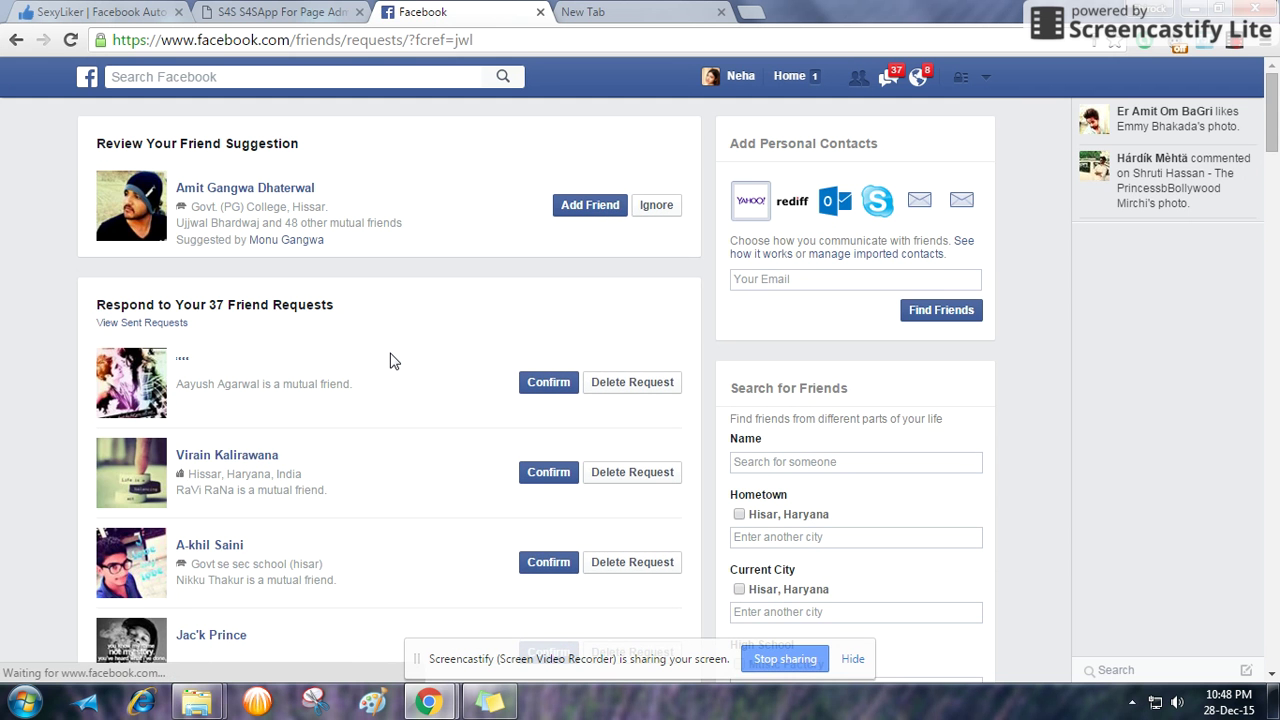
scroll(390, 362, down, 2)
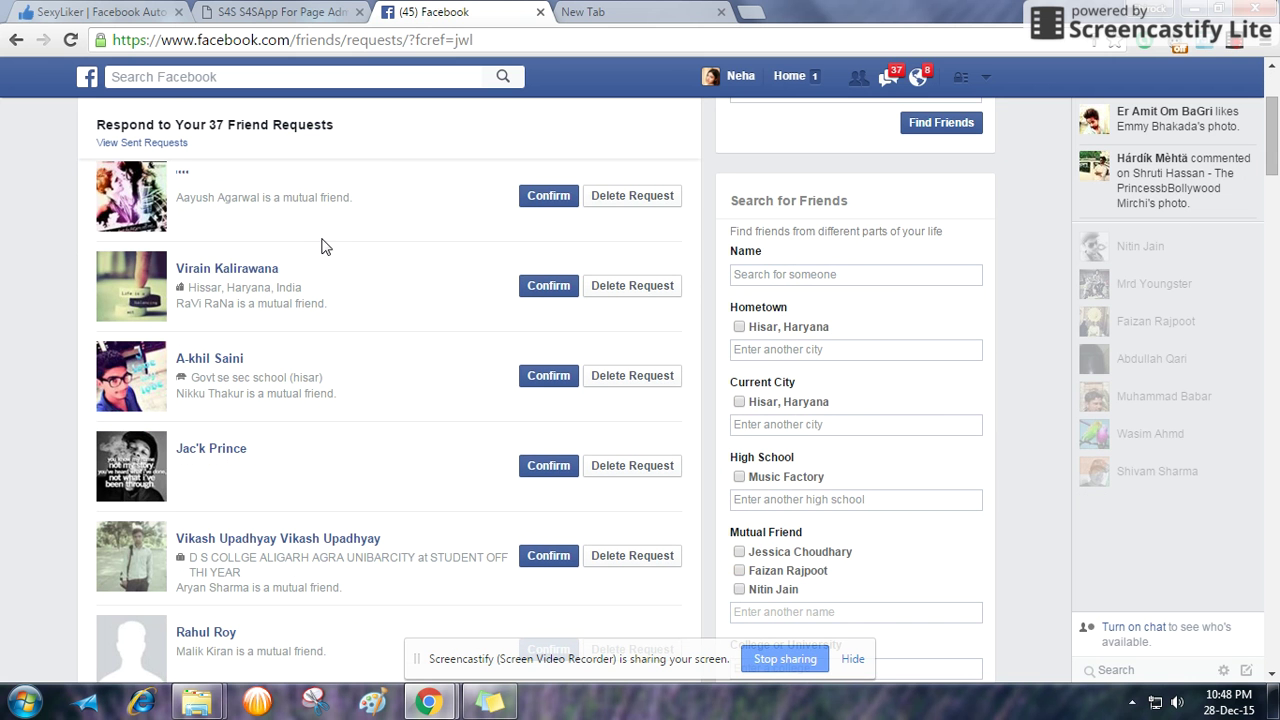
Step: Return to the SexyLiker tab, select its web address, then scroll down the page
click(110, 10)
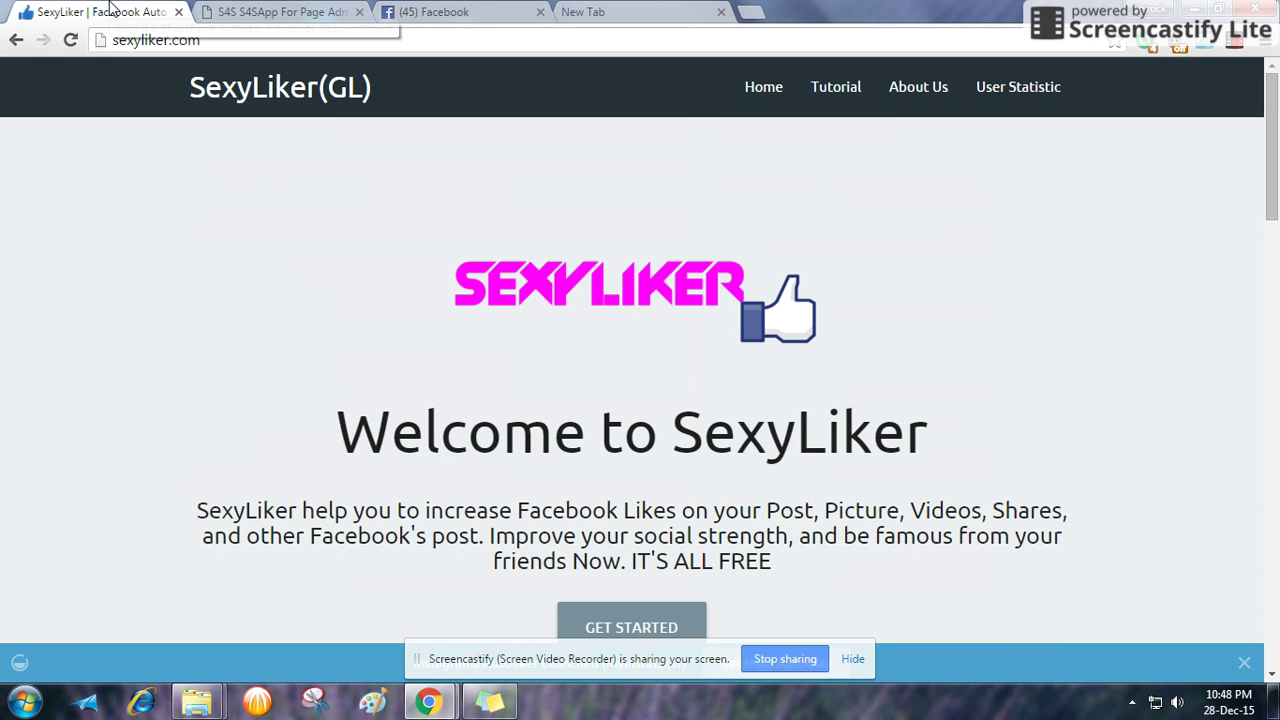
click(208, 39)
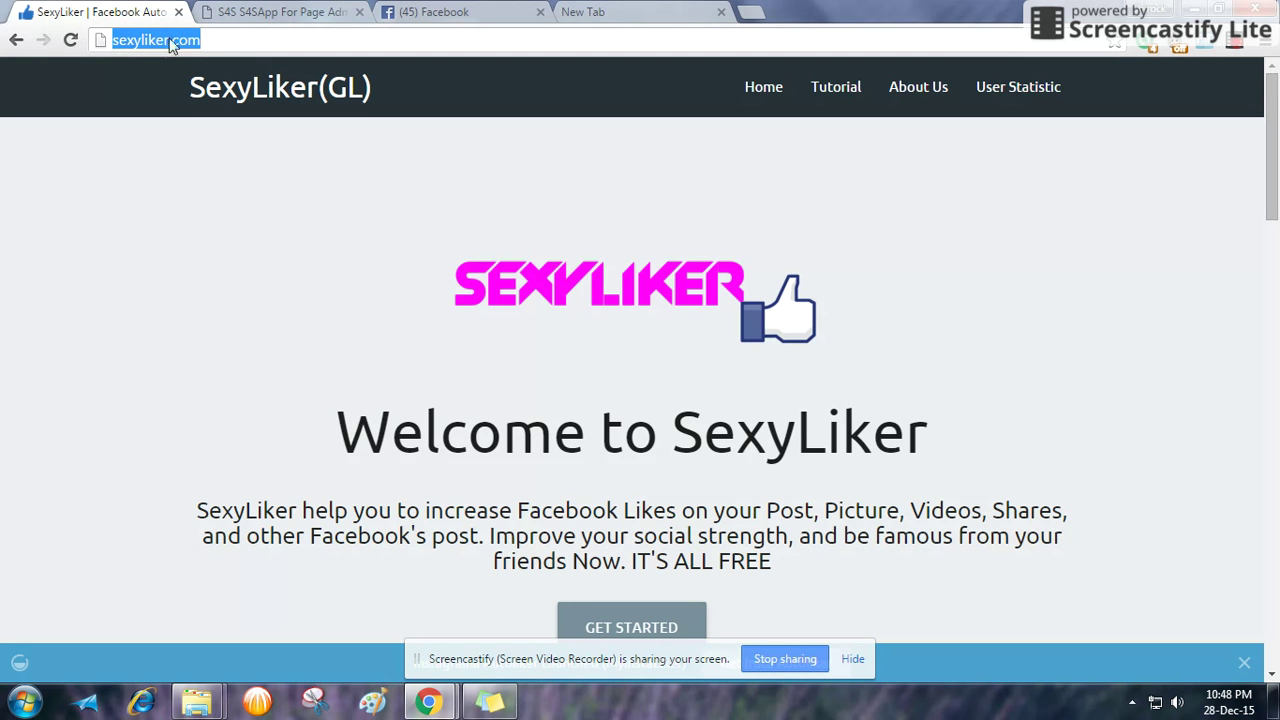
scroll(300, 270, down, 2)
click(268, 252)
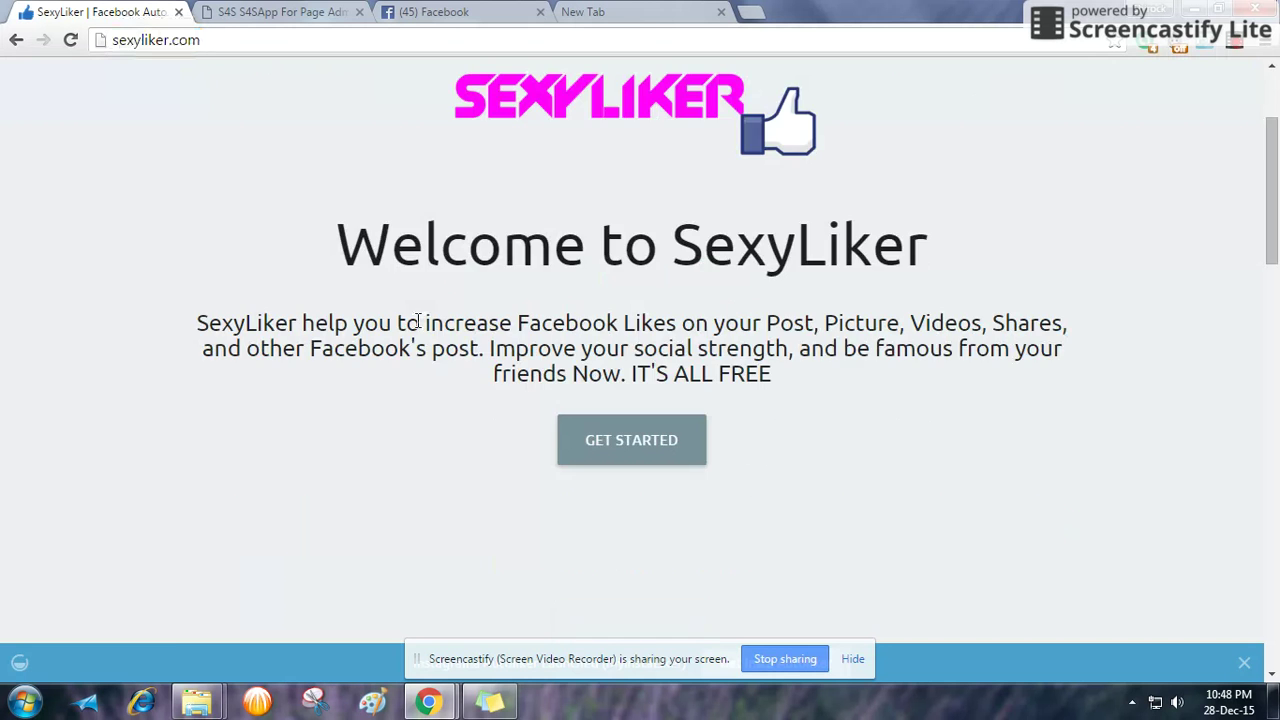
scroll(416, 322, down, 6)
Step: Allow SexyLiker's Facebook permissions and copy the Success page address containing the access token
click(584, 420)
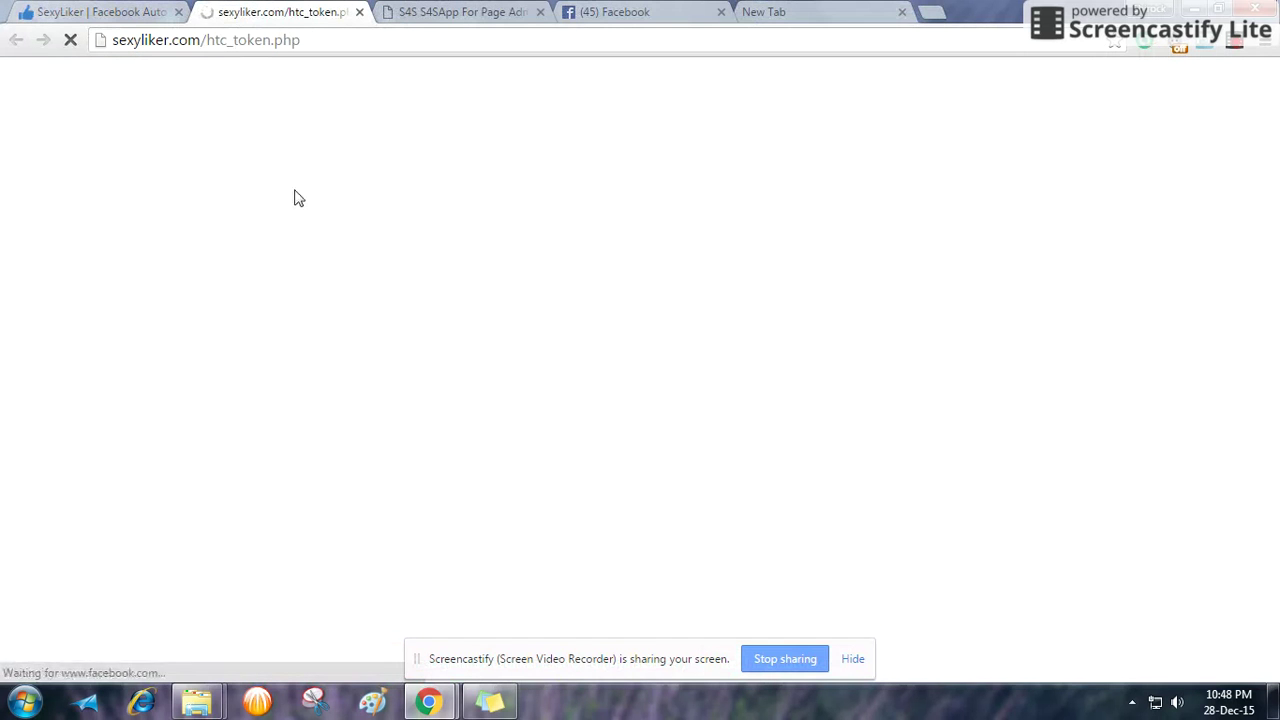
right_click(338, 38)
click(388, 110)
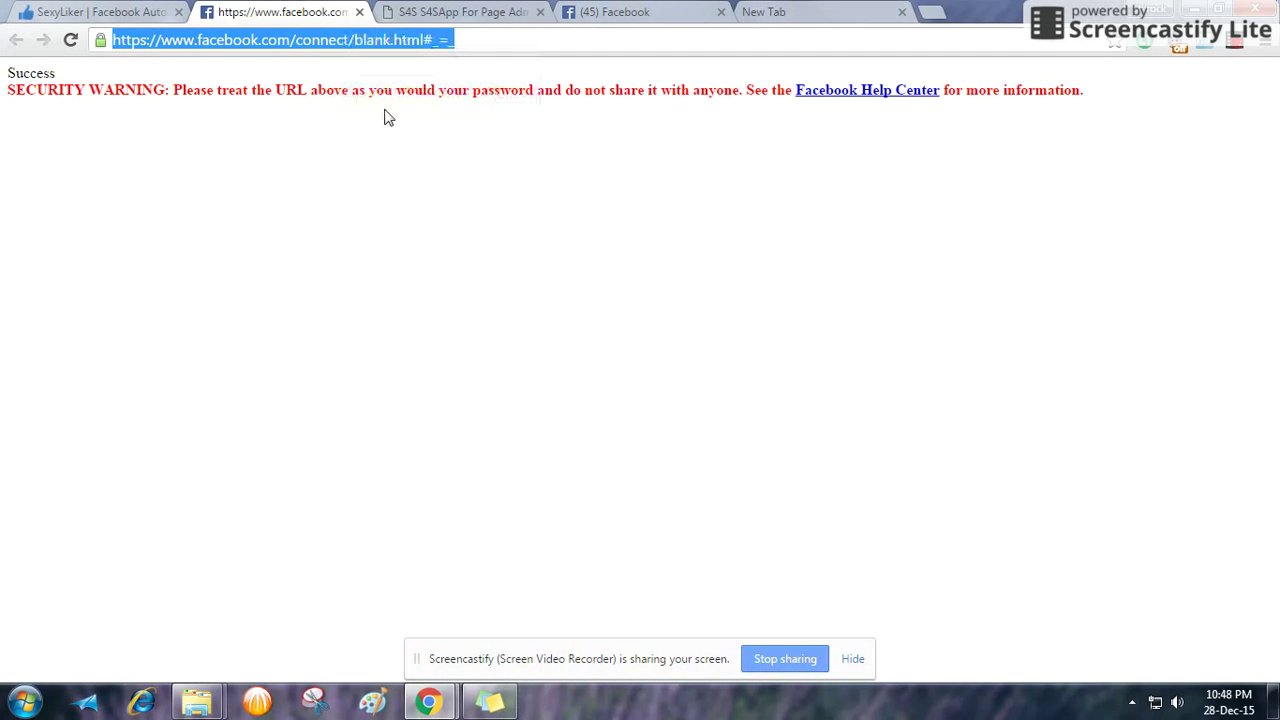
click(82, 11)
Step: Request permissions again, copy the new access-token address, and request permissions once more
click(508, 390)
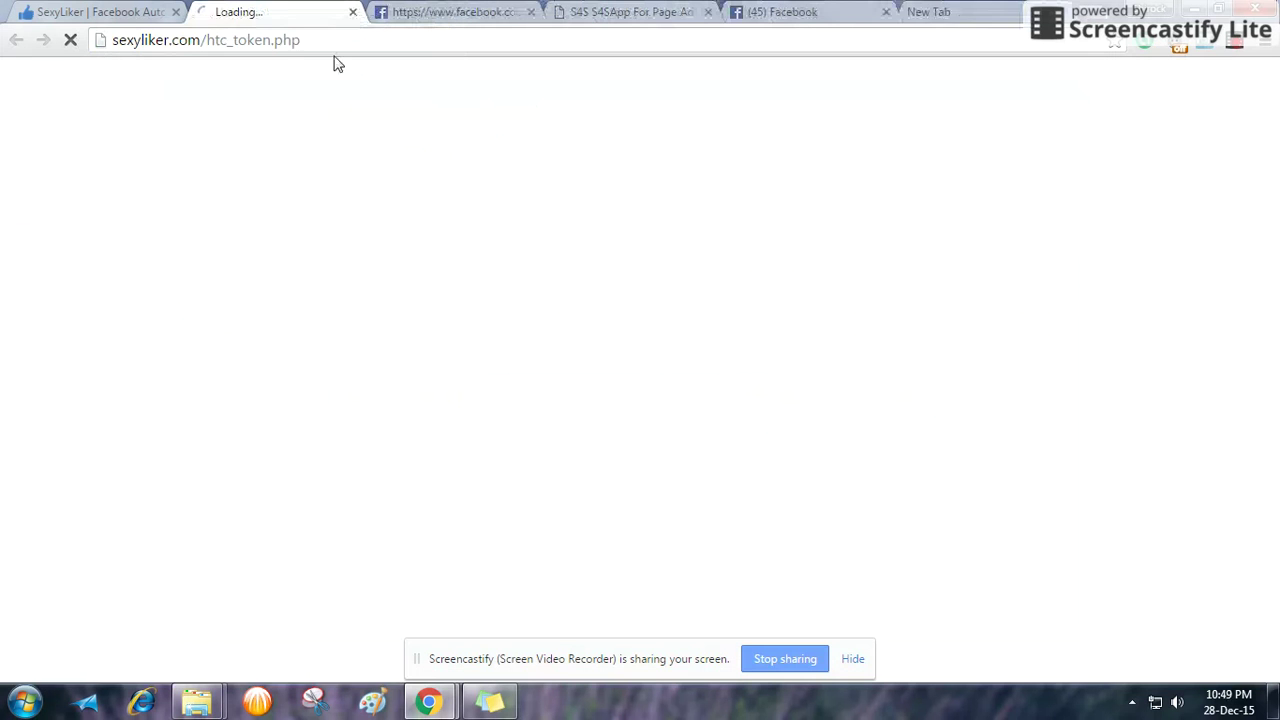
right_click(286, 40)
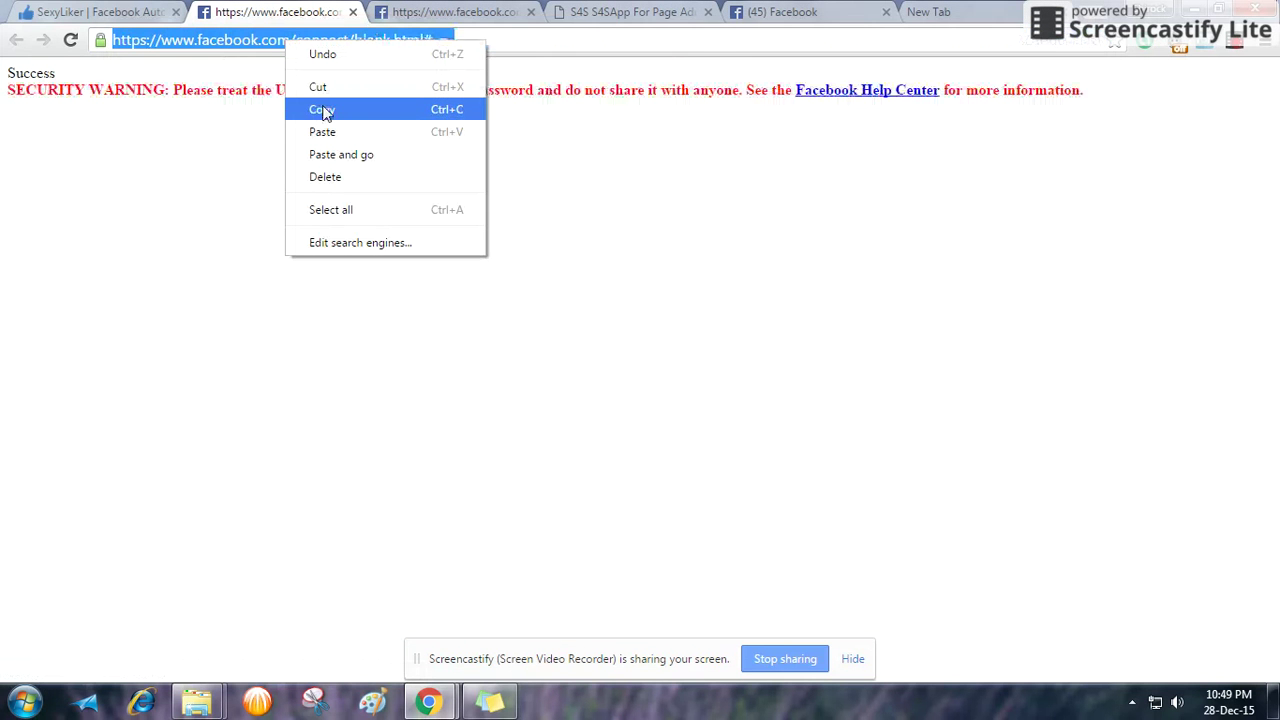
click(240, 125)
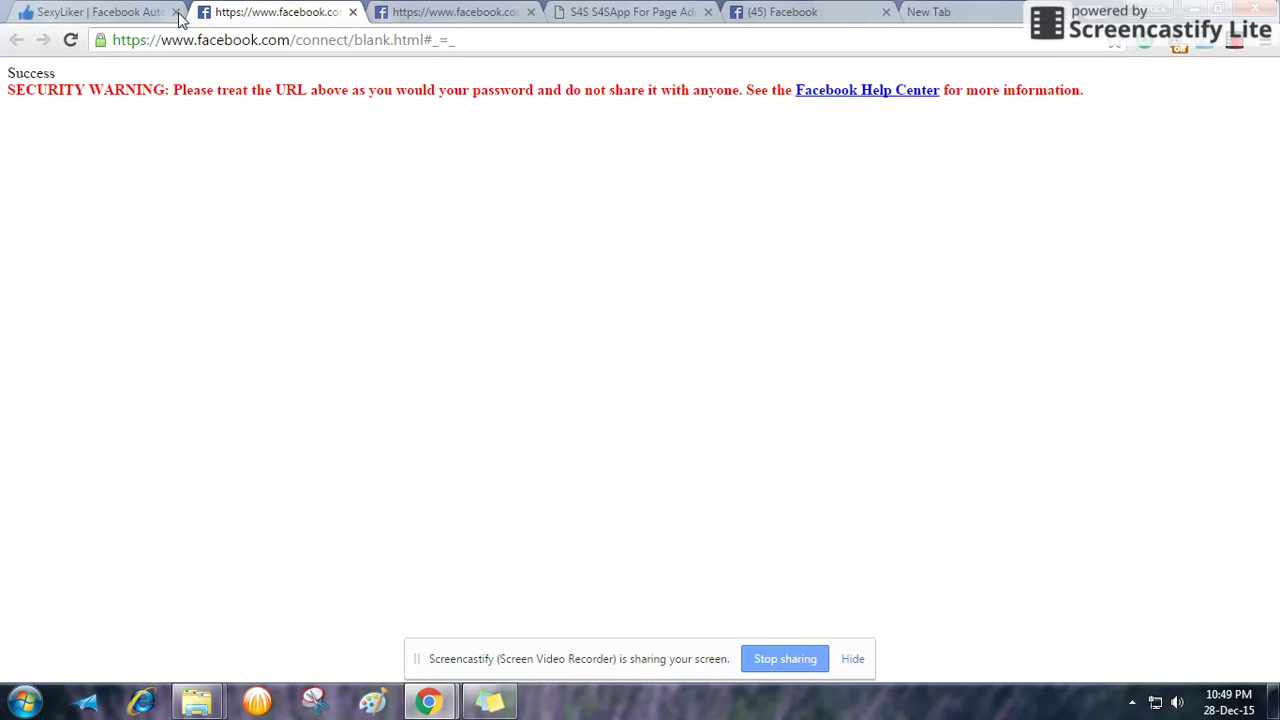
click(140, 11)
click(528, 395)
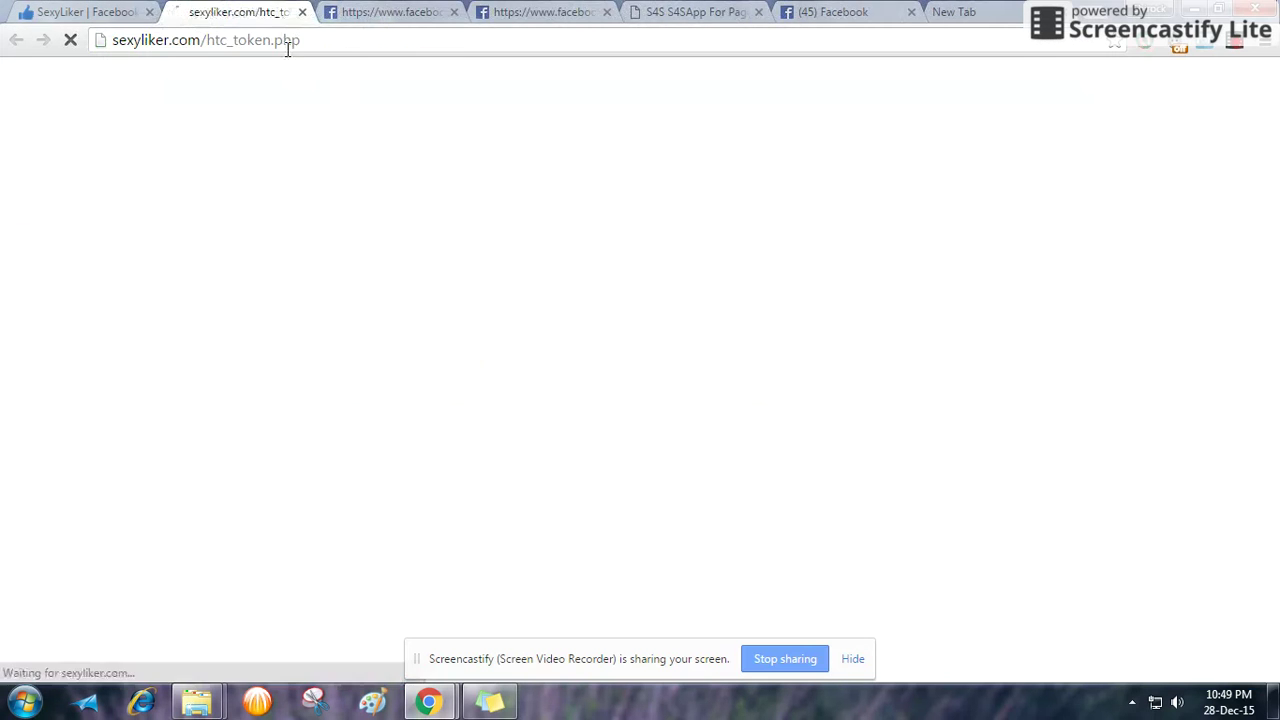
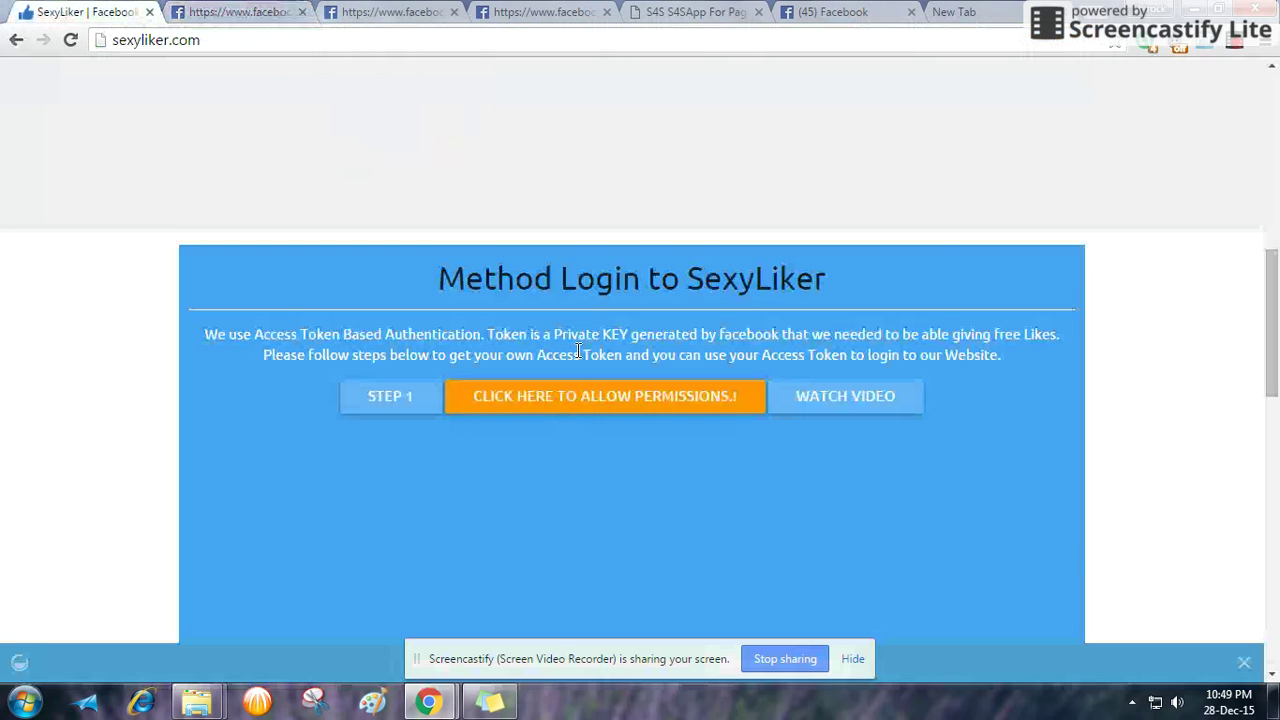
Step: Scroll the login page down to the 'Submit your Token here...' field and LOGIN button
scroll(578, 350, down, 5)
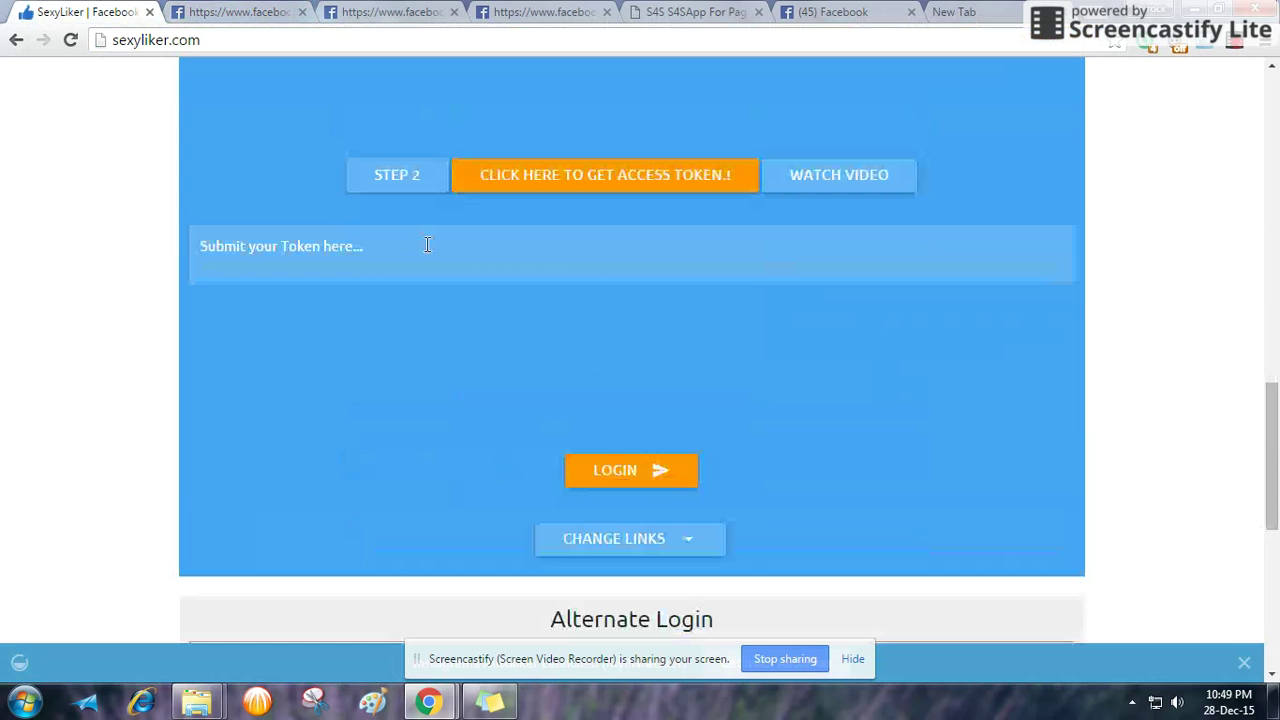
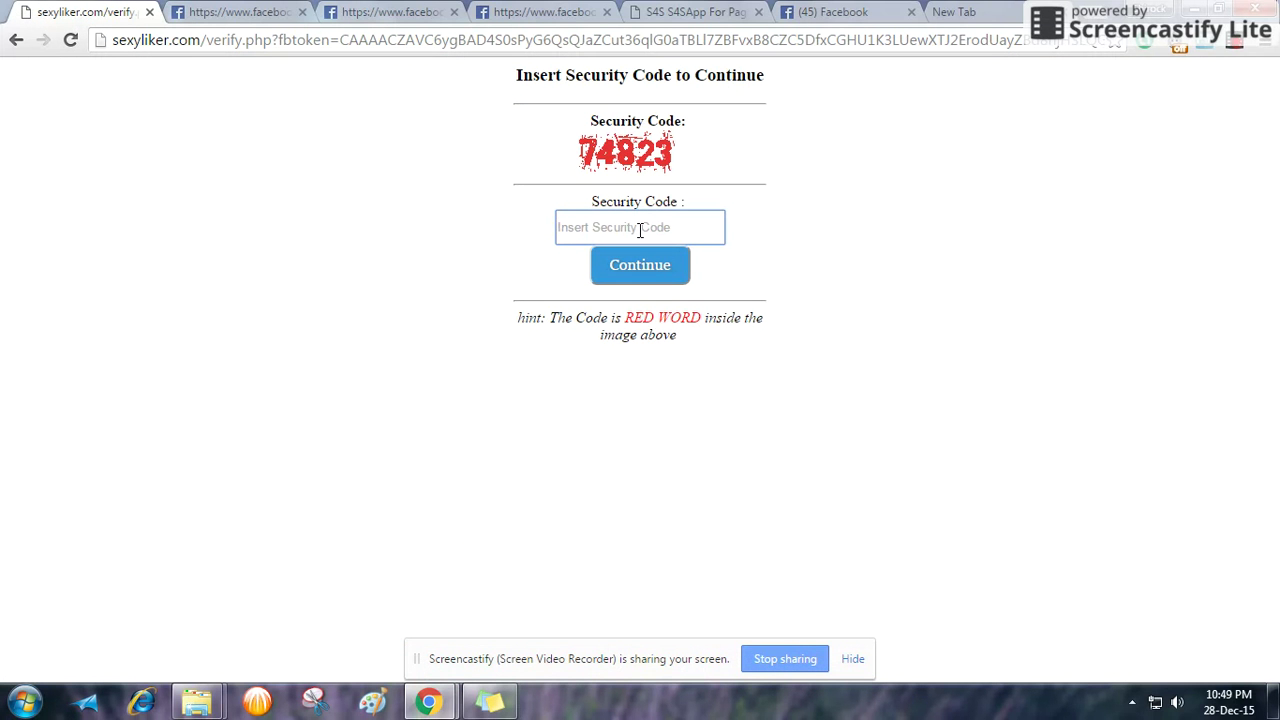
Step: Enter the red security code from the image into the Security Code field and submit it
text(74823)
key(Return)
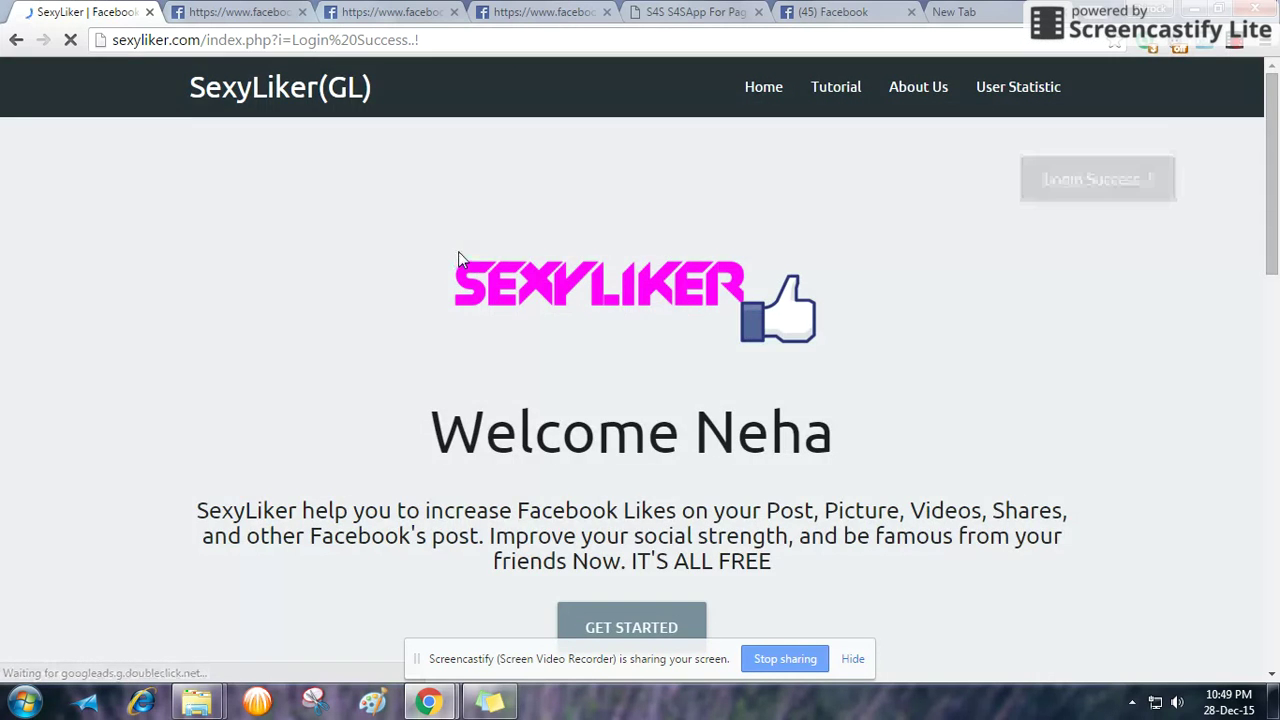
Step: Scroll down the welcome page to view the Login Success message
scroll(459, 255, down, 2)
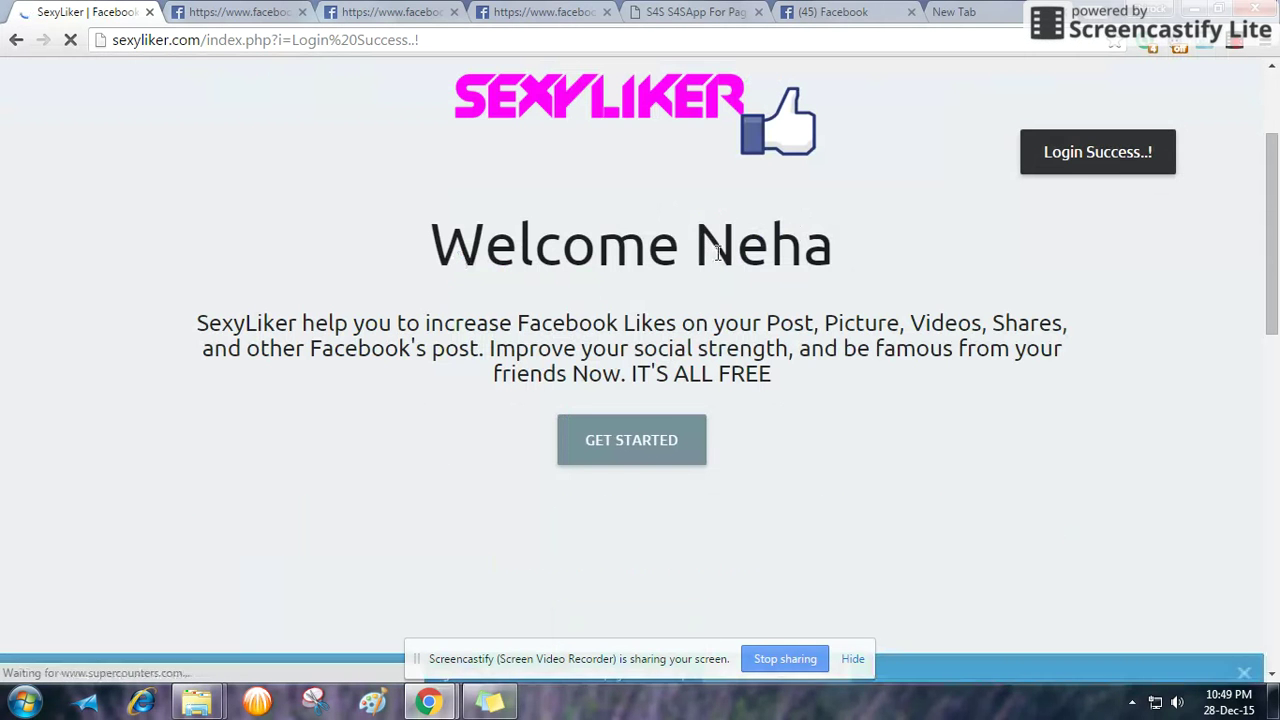
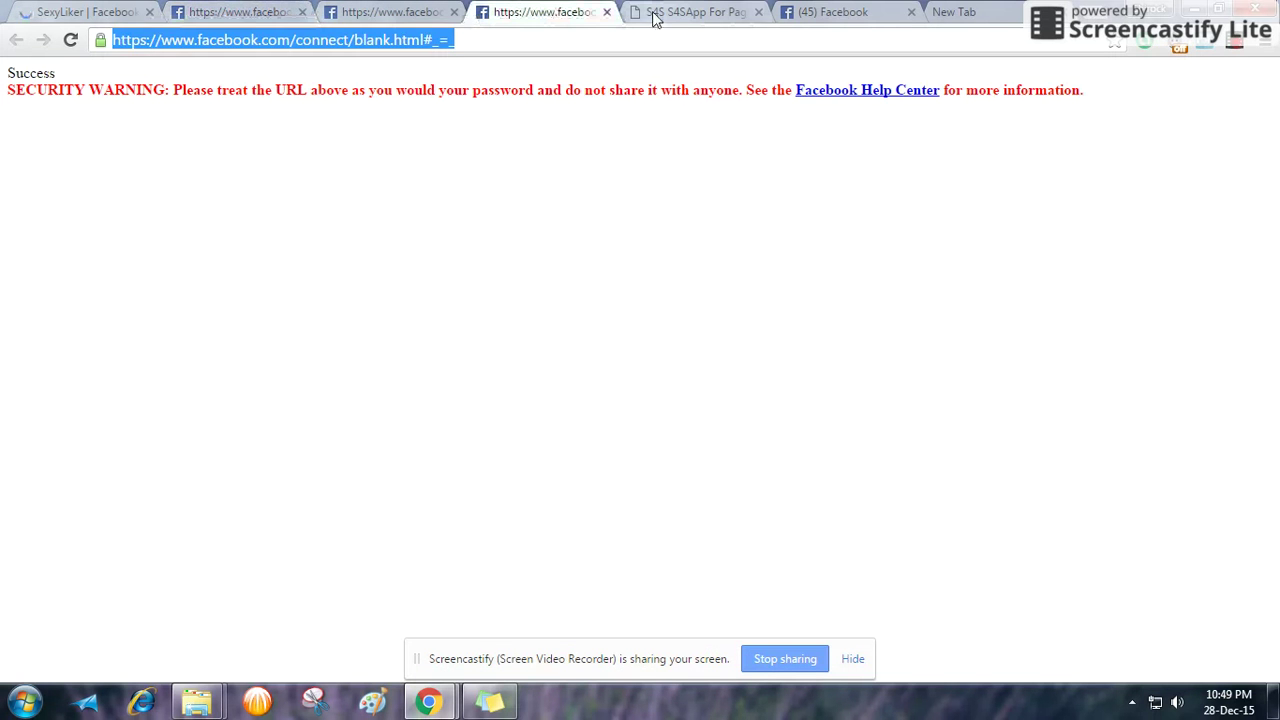
Step: Check the 37 pending Facebook requests, then scroll SexyLiker down to its services list
click(857, 11)
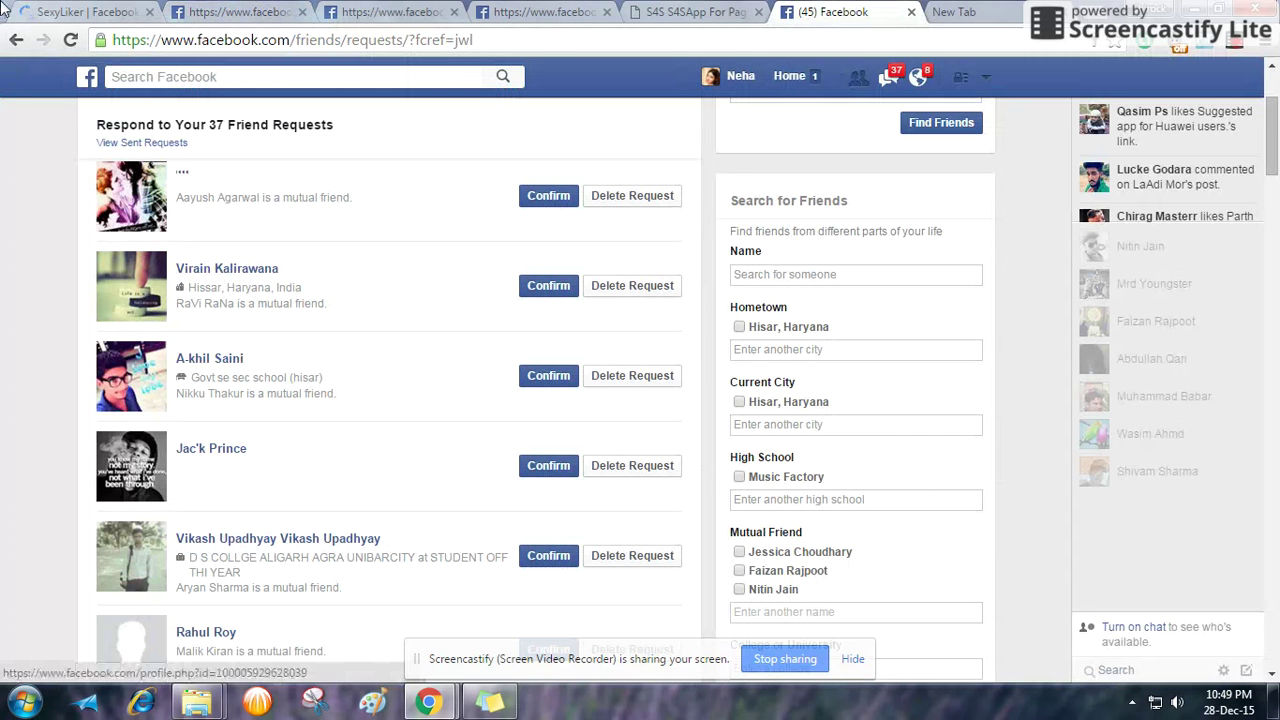
click(96, 10)
scroll(520, 488, down, 2)
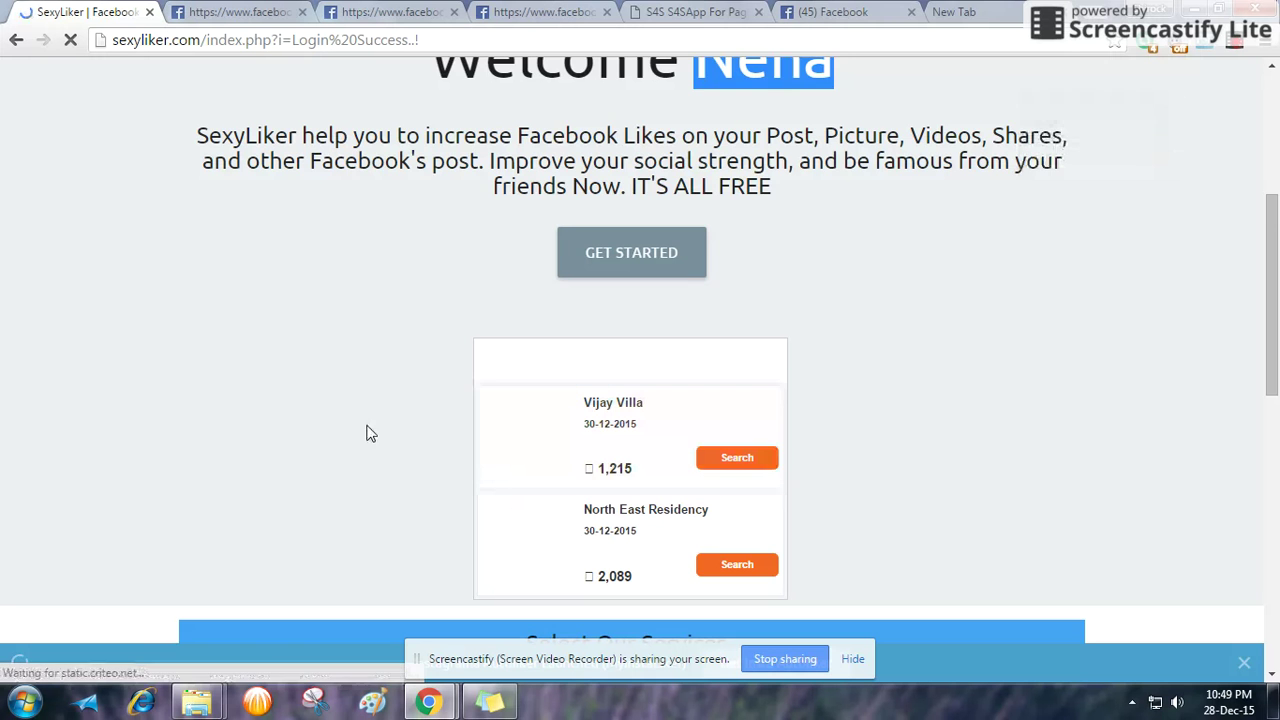
scroll(333, 404, down, 5)
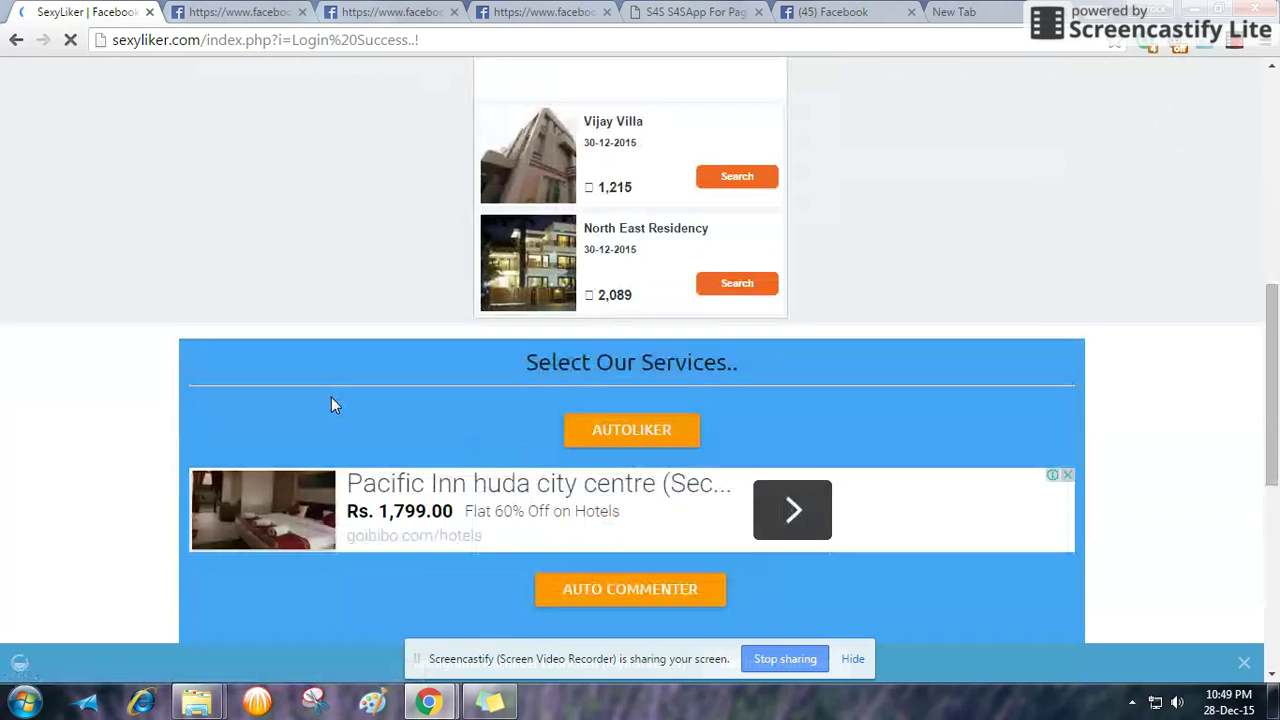
scroll(331, 397, down, 3)
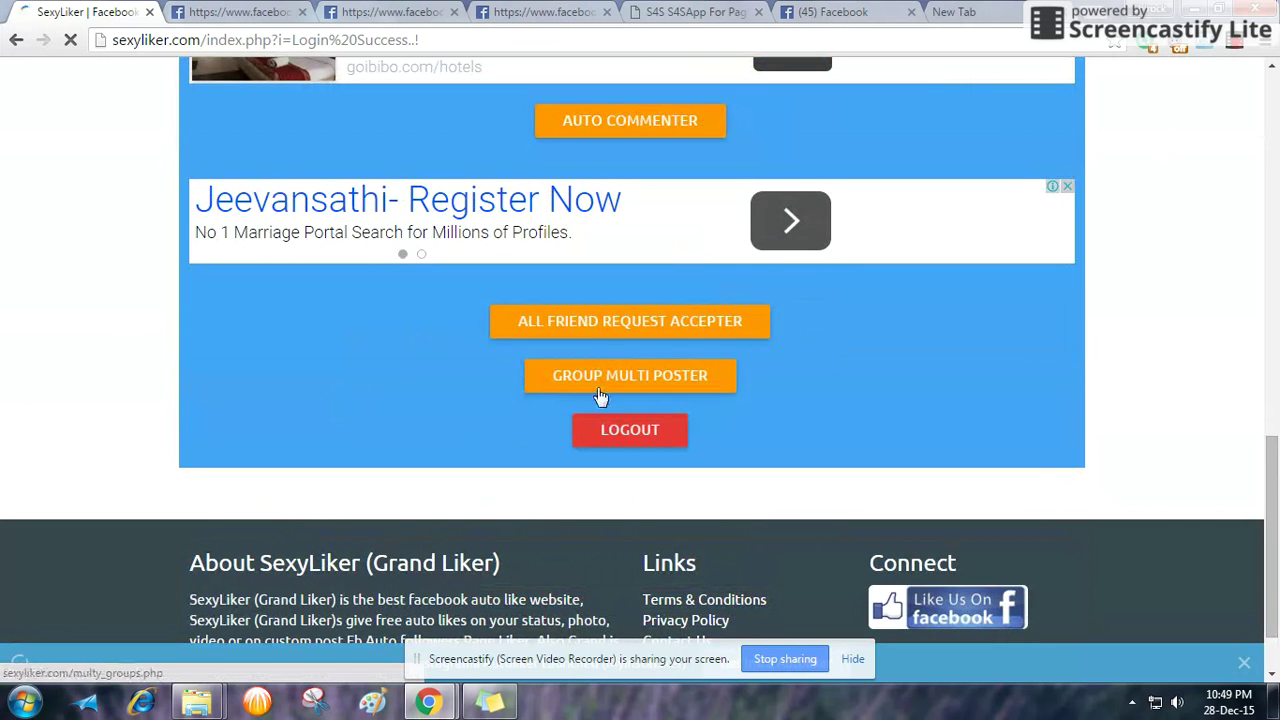
Step: Open the All Friend Request Accepter and load the account's 34 pending friend requests
click(584, 335)
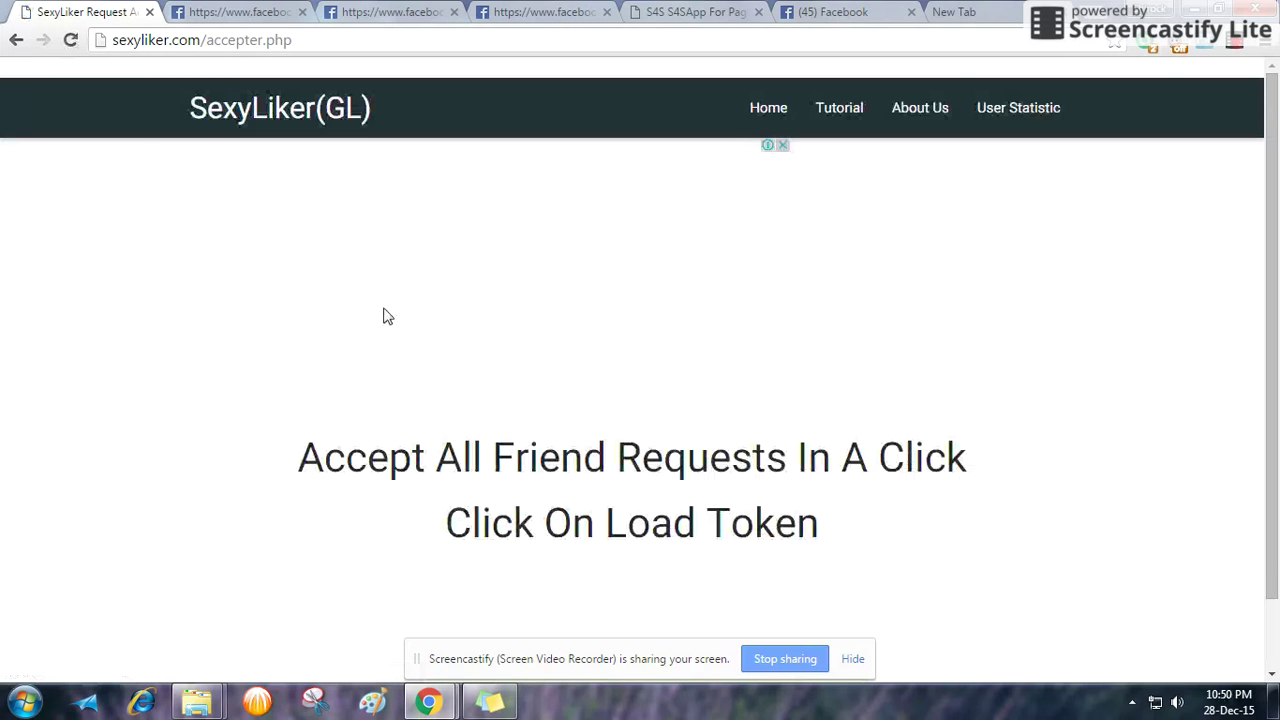
scroll(430, 342, down, 1)
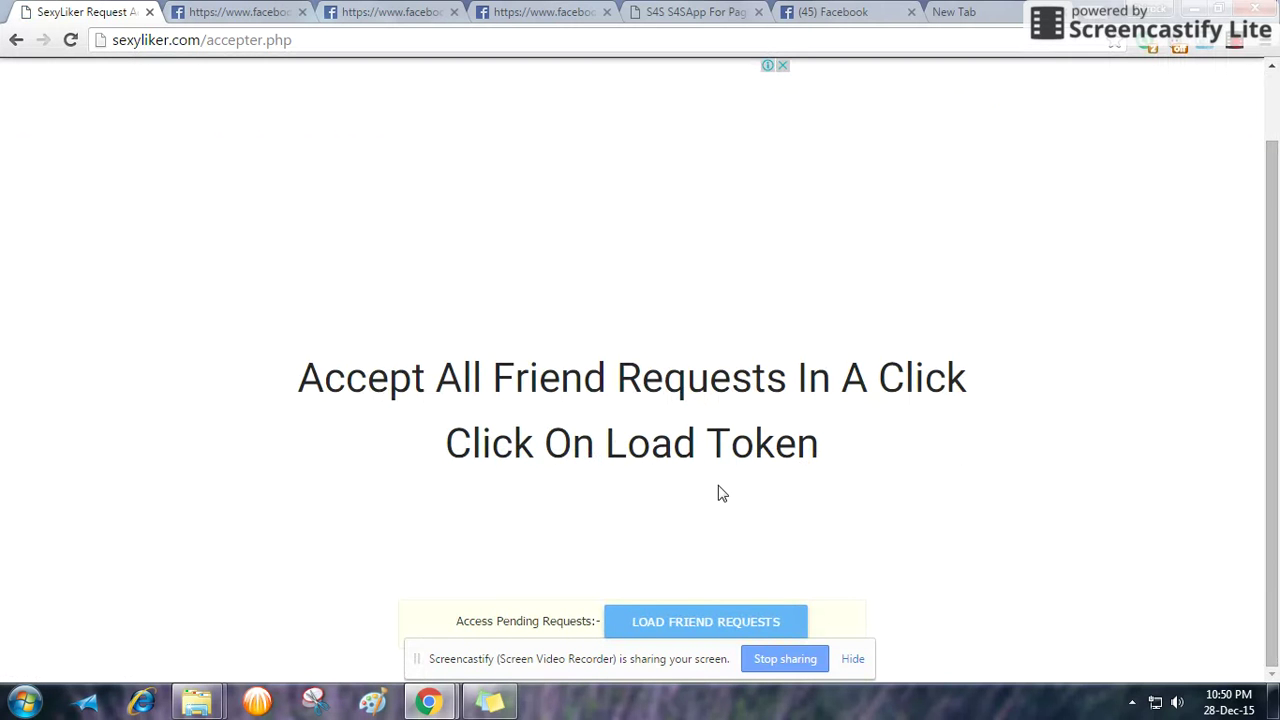
click(712, 624)
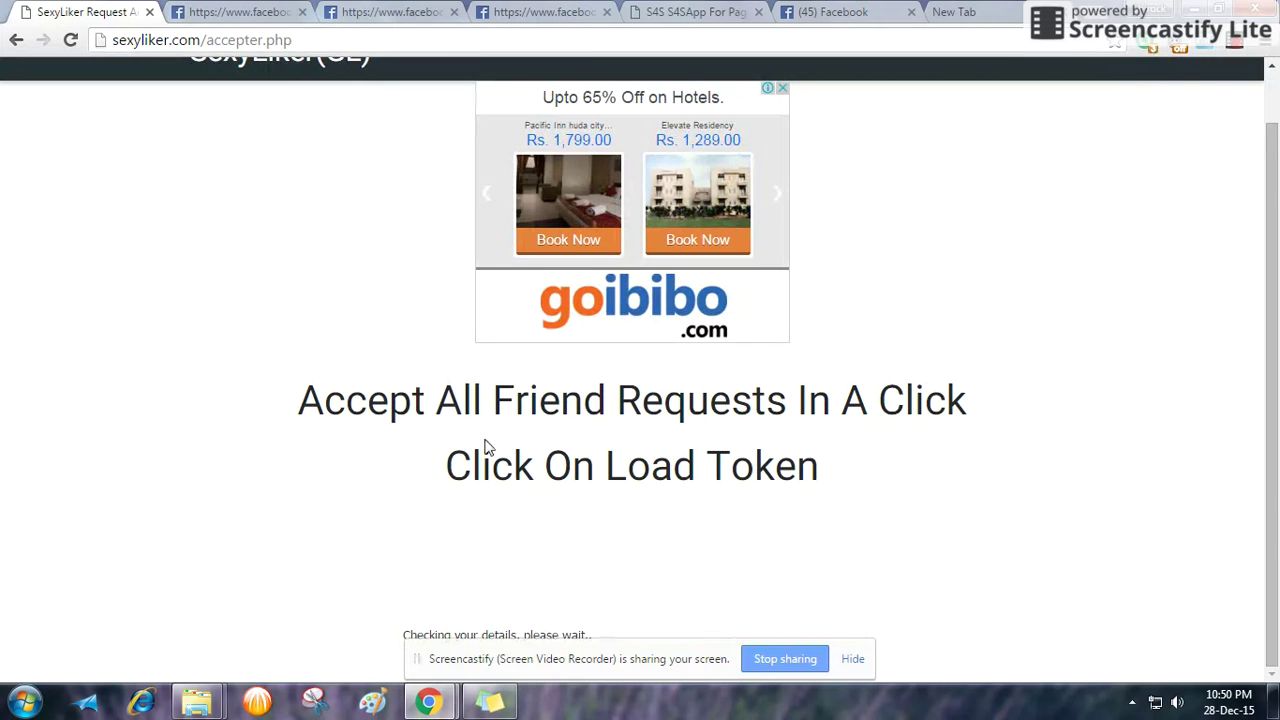
scroll(457, 425, down, 1)
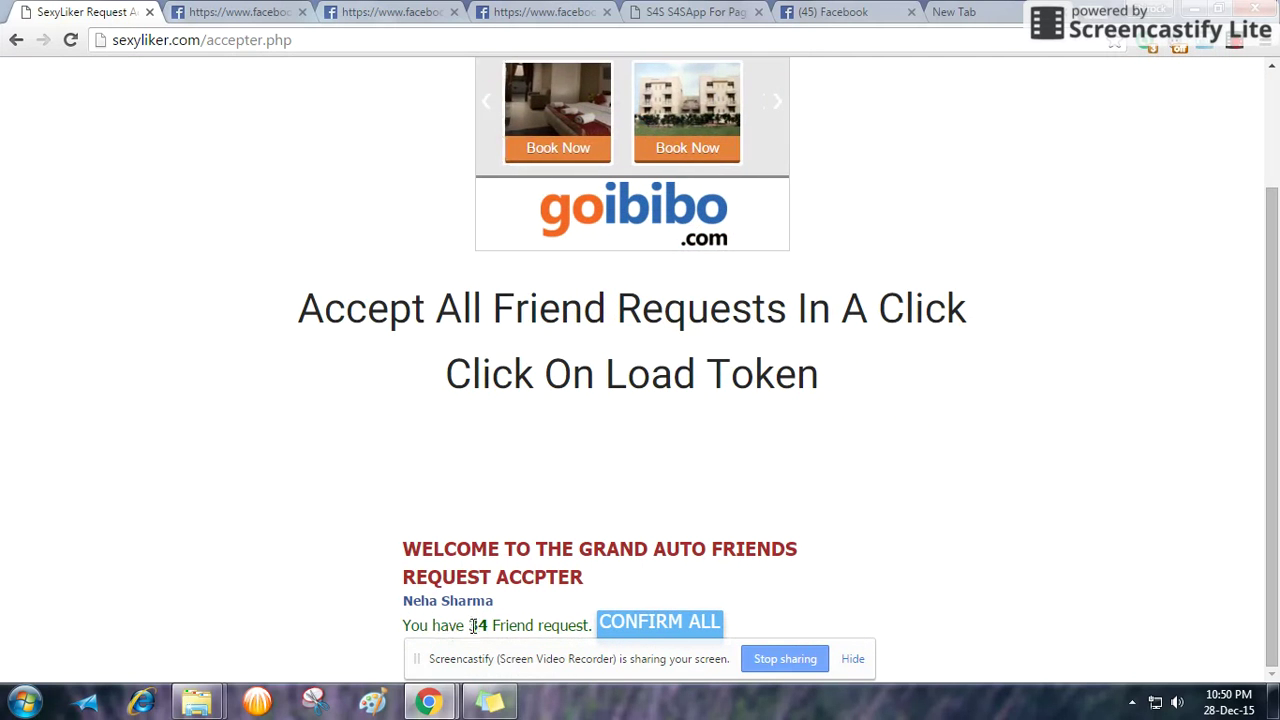
Step: Confirm all requests, accepting 33 of 34, then rescan to find 1 remaining
click(661, 622)
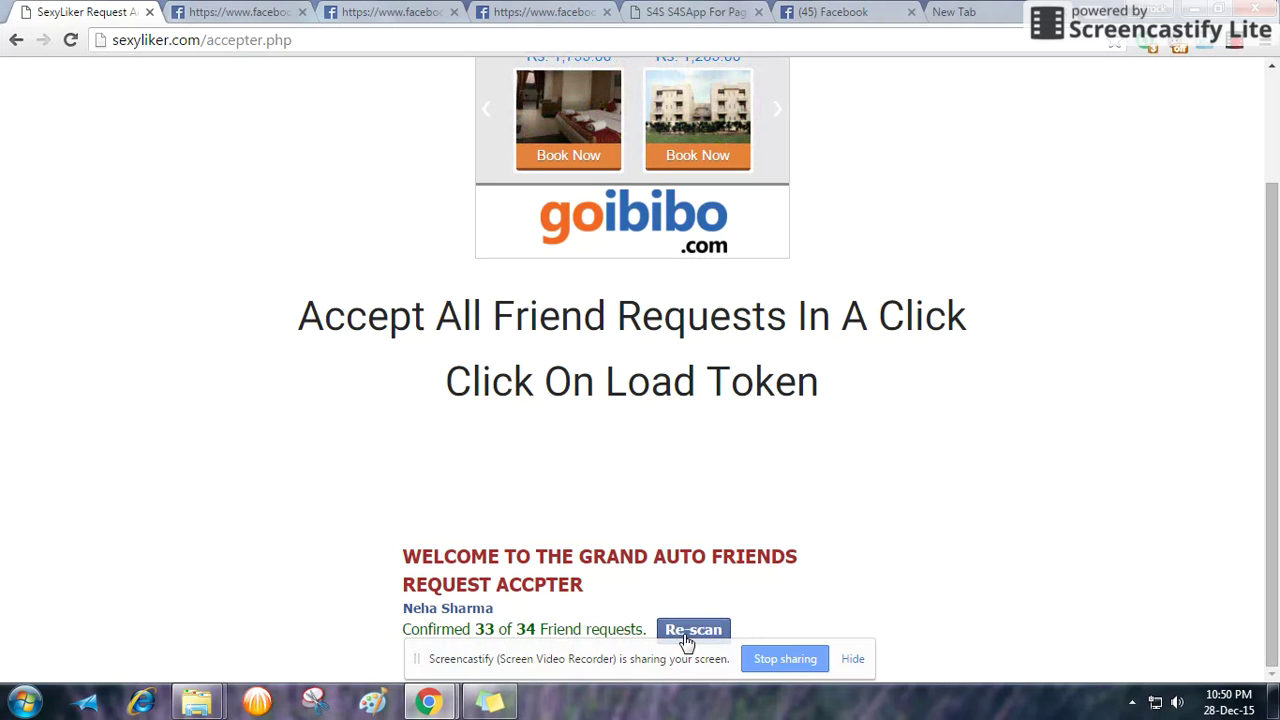
click(690, 630)
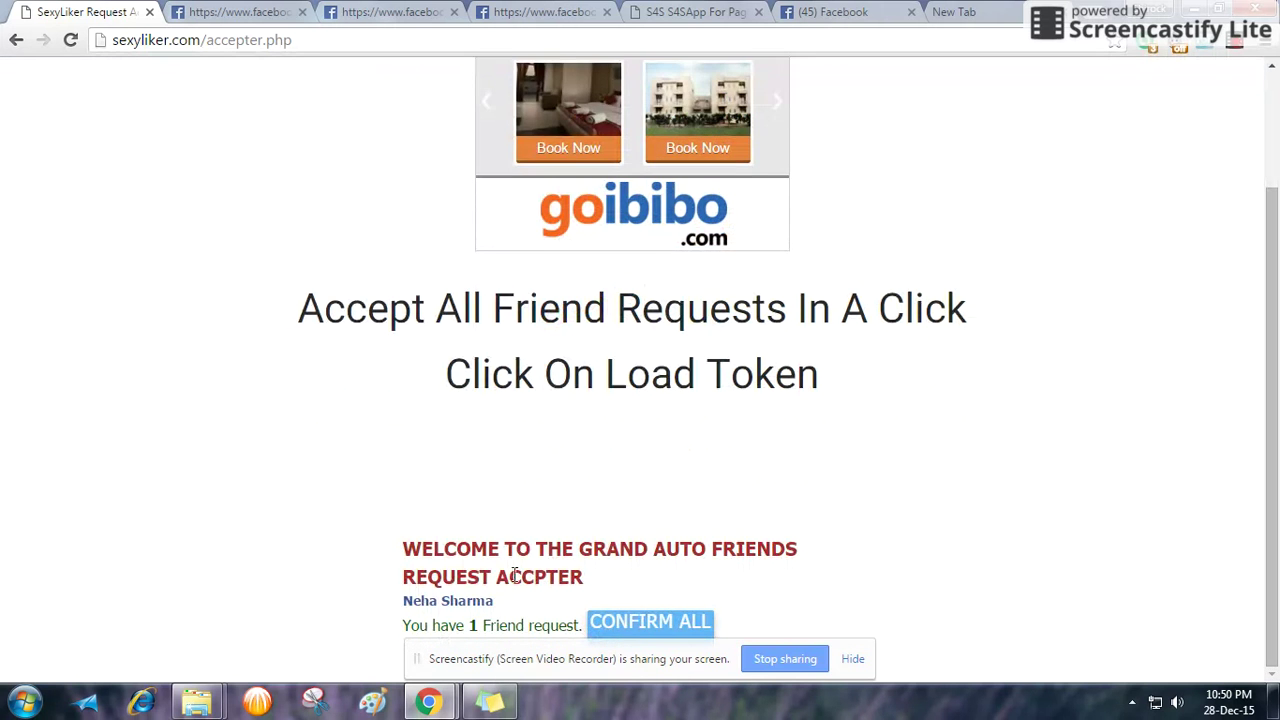
Step: Close the login-success tab and reload the Facebook friend requests page still listing 37
click(530, 12)
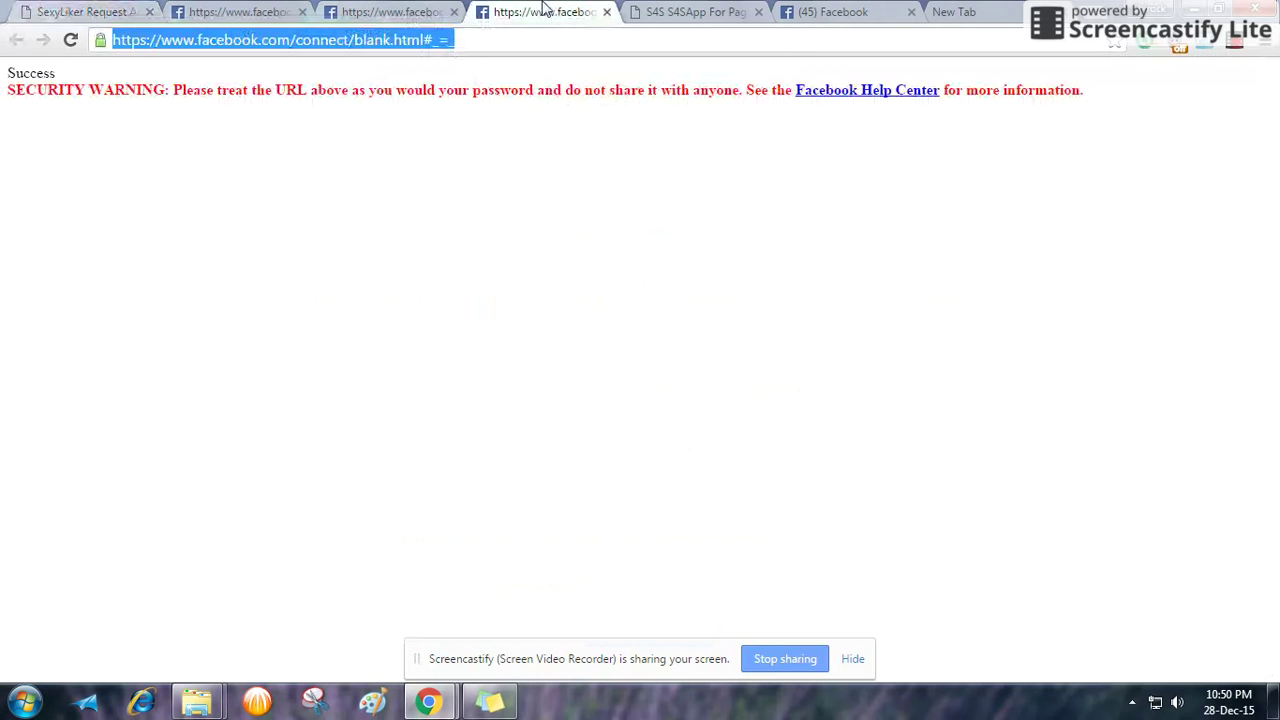
click(606, 12)
click(690, 12)
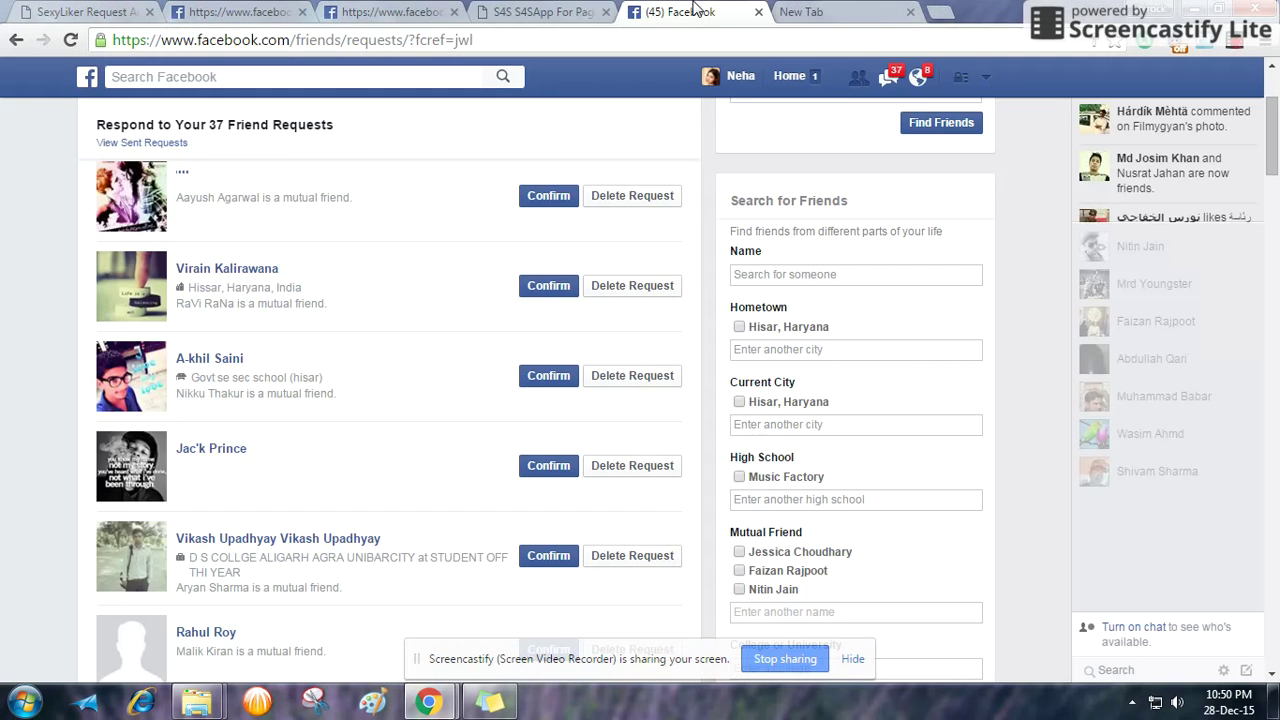
scroll(170, 197, down, 2)
key(F5)
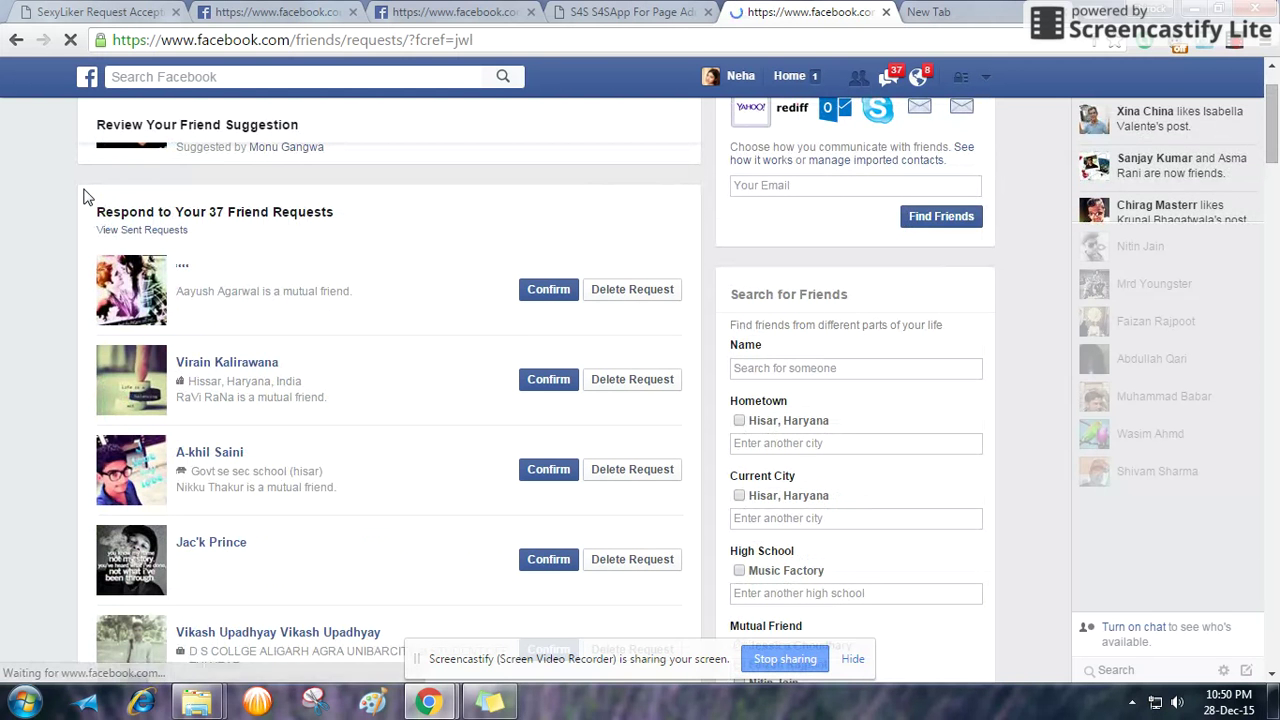
click(67, 46)
click(68, 43)
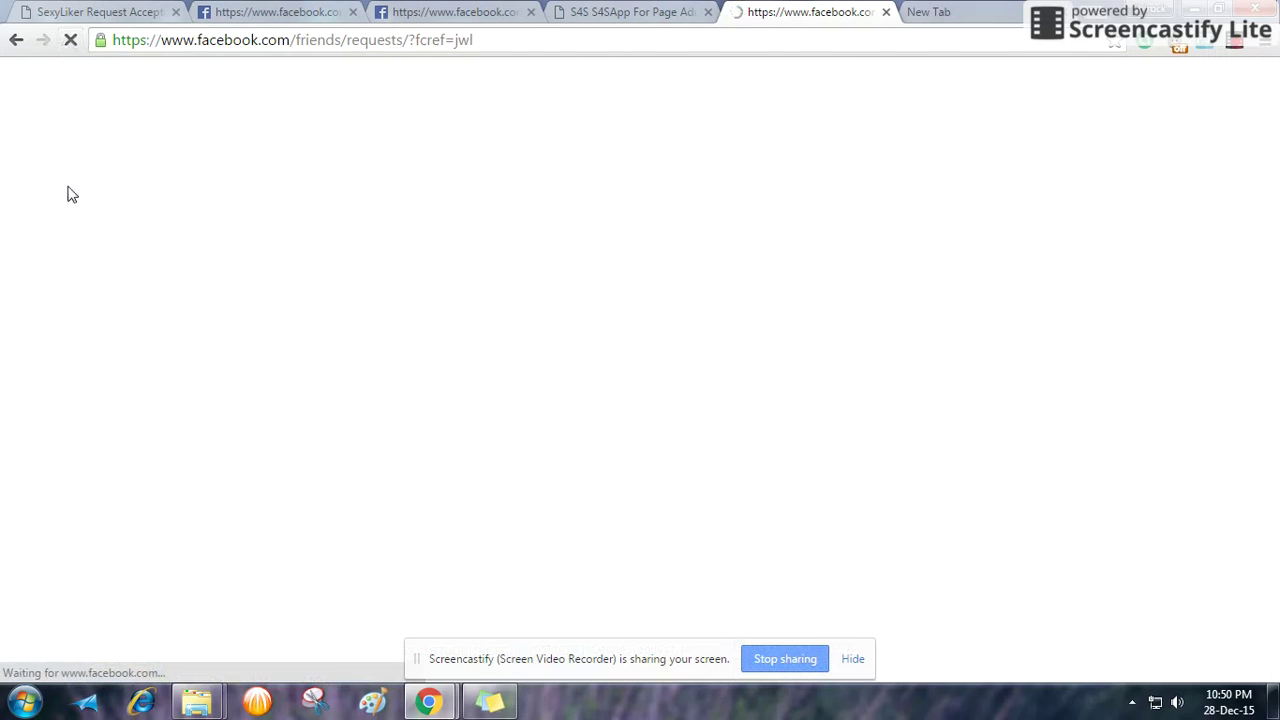
Step: Close the two extra Facebook tabs and the S4S tab, then reload the page showing 4 requests
click(531, 11)
click(353, 11)
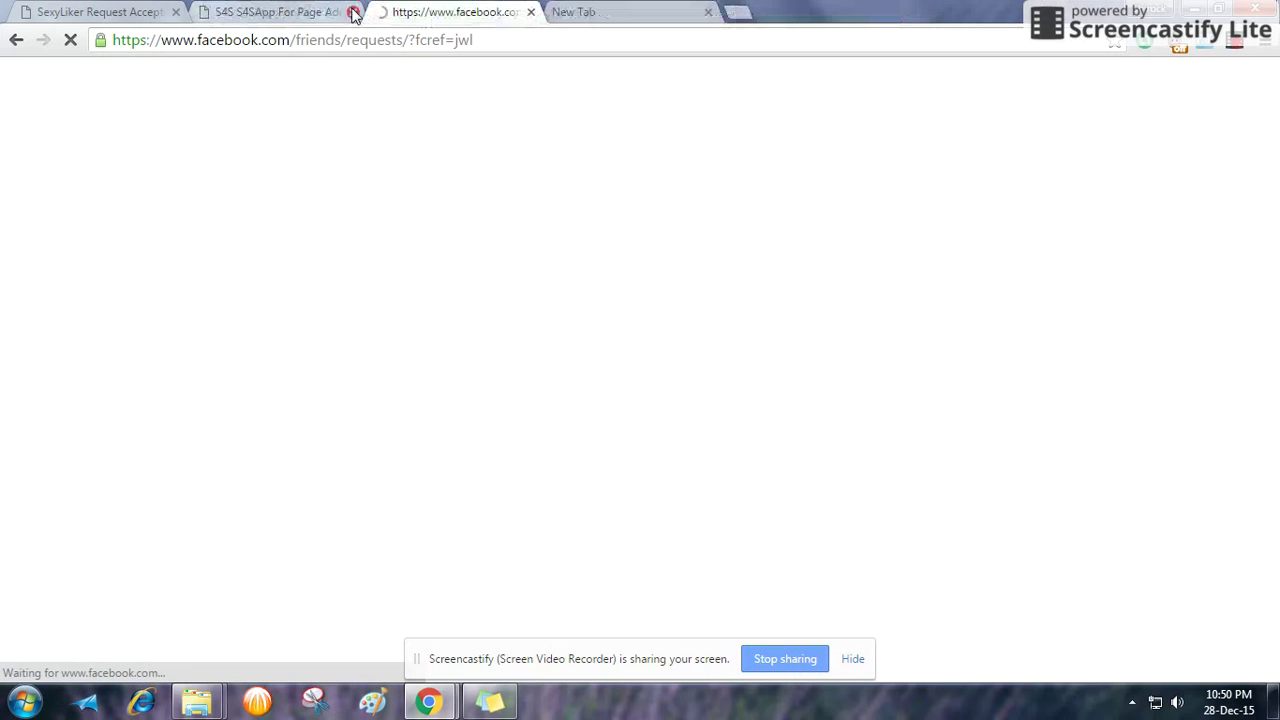
click(353, 11)
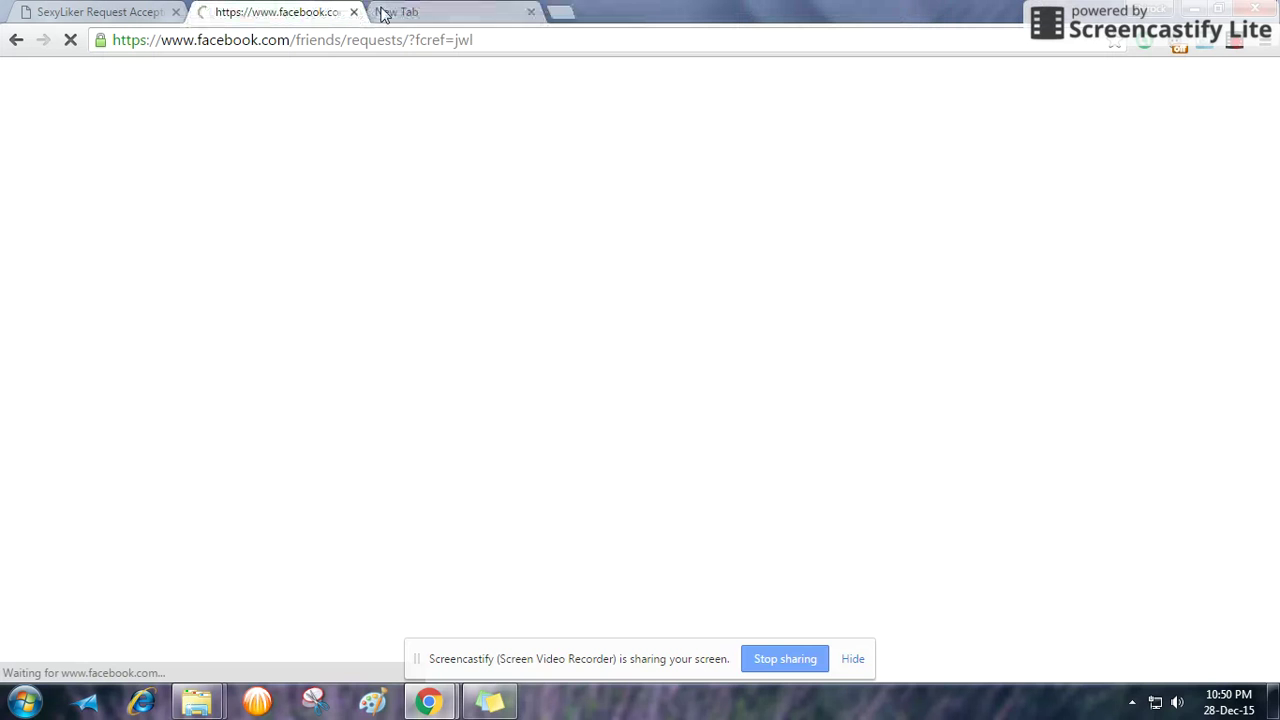
click(71, 42)
click(71, 42)
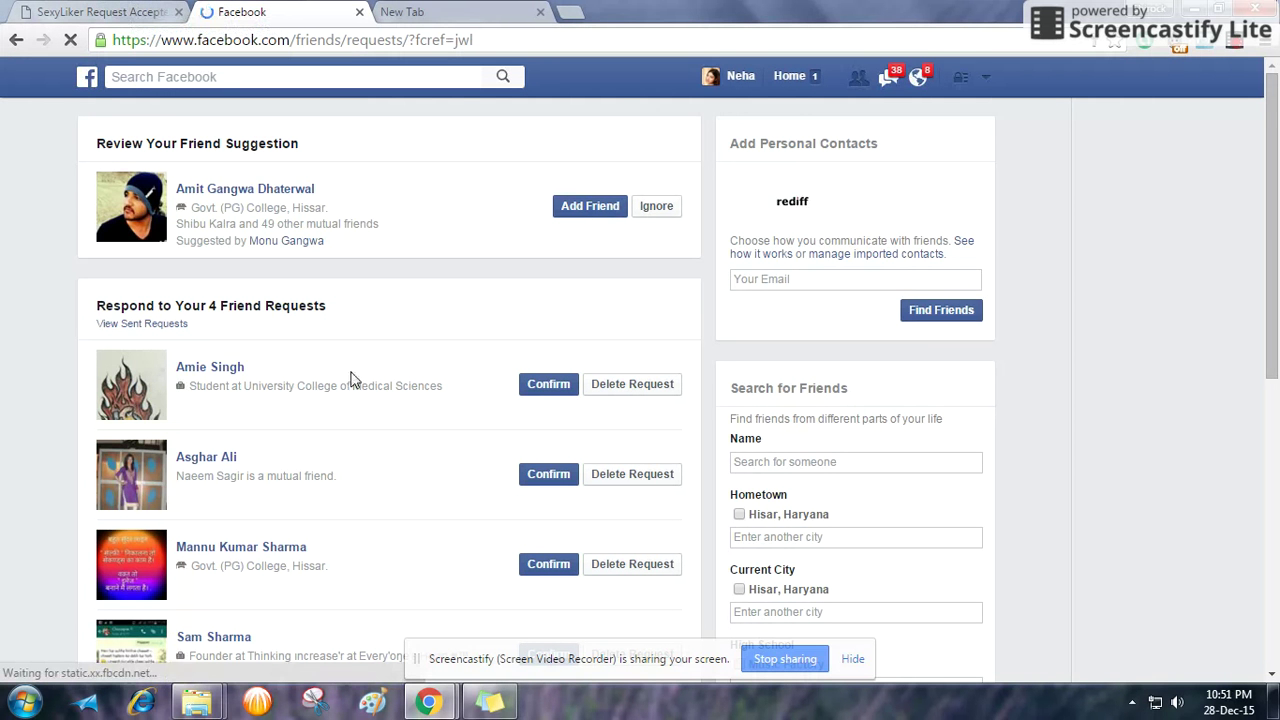
scroll(350, 378, down, 1)
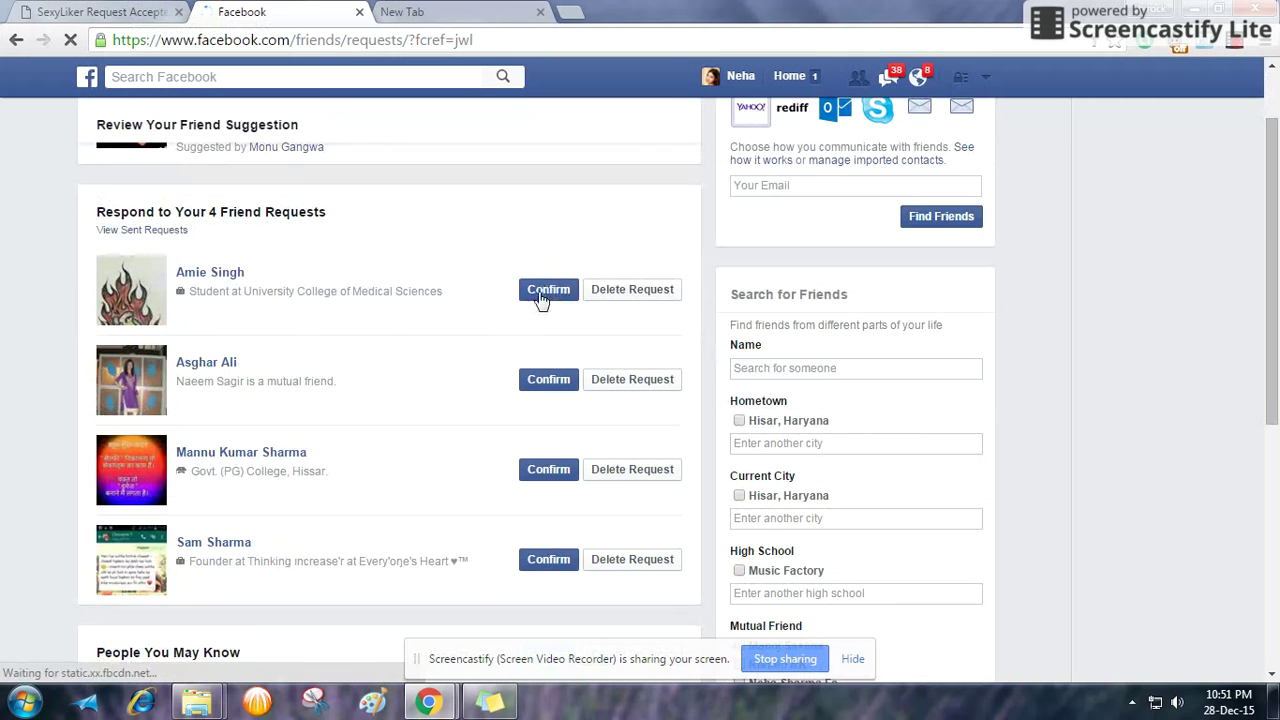